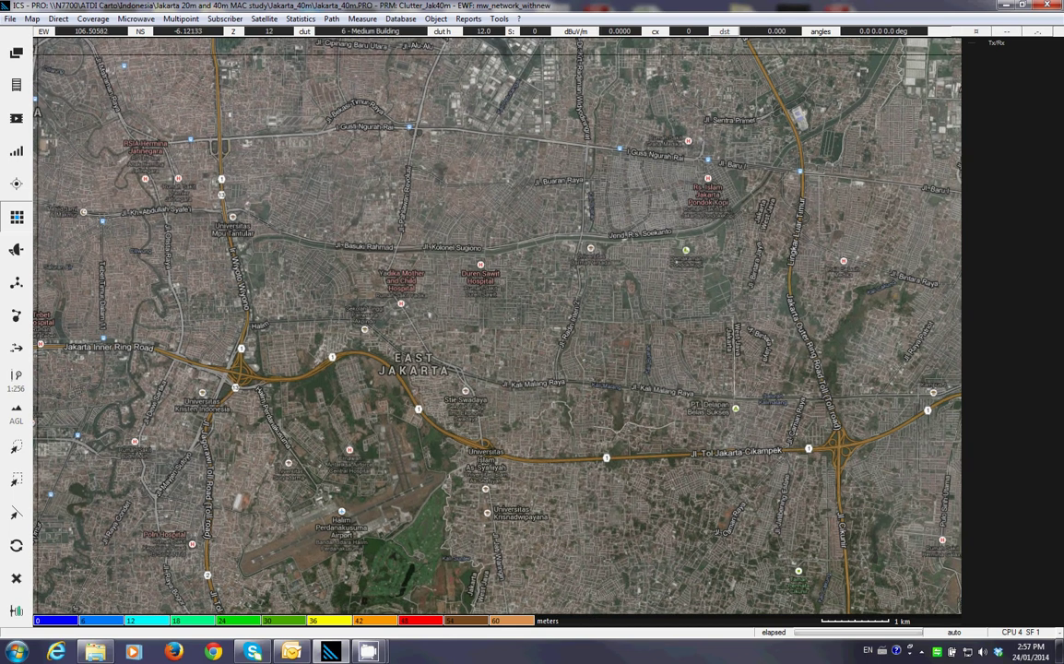
Display the terrain elevation map and the clutter layer of the Jakarta project
{"action": "left_click", "coordinate": [16, 52]}
{"action": "left_click", "coordinate": [61, 46]}
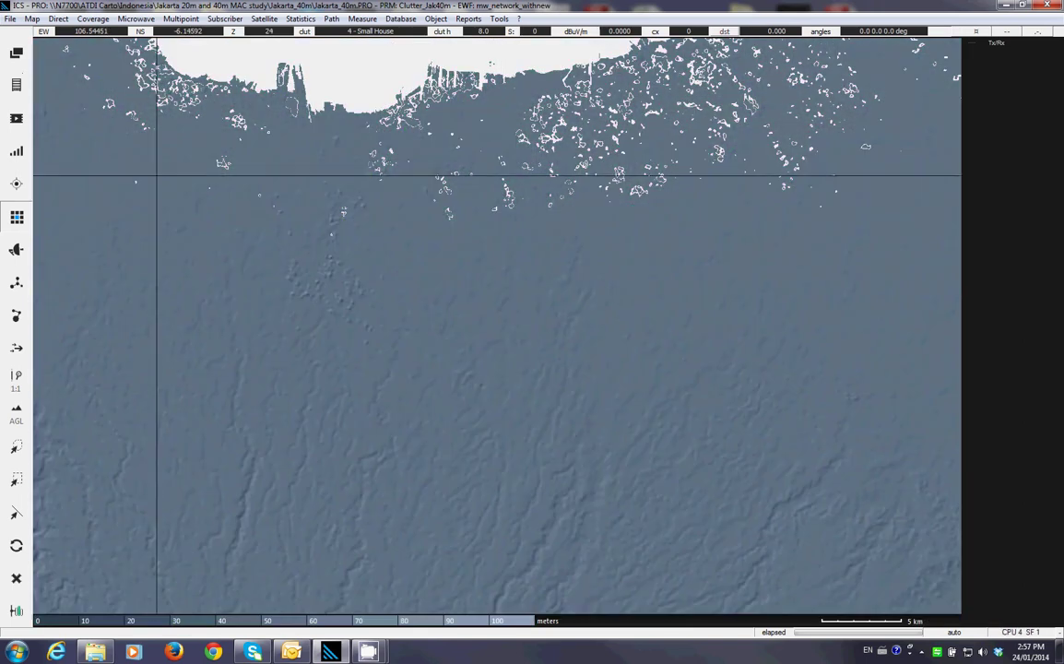
{"action": "left_click", "coordinate": [16, 53]}
{"action": "left_click", "coordinate": [65, 87]}
{"action": "scroll", "coordinate": [430, 364], "scroll_direction": "up", "scroll_amount": 2}
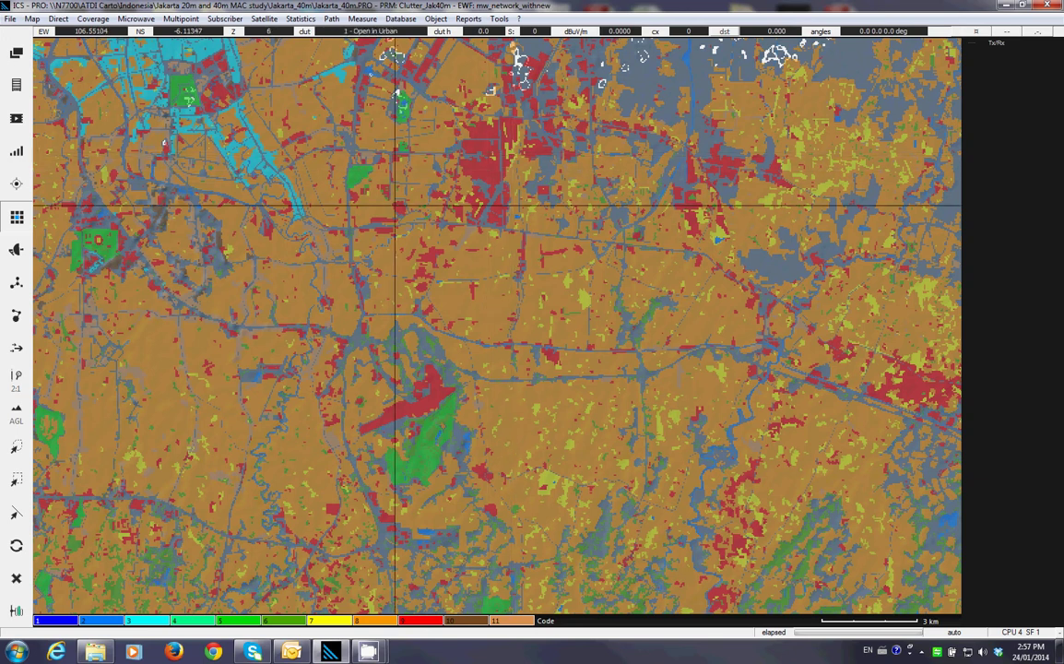
{"action": "scroll", "coordinate": [276, 237], "scroll_direction": "down", "scroll_amount": 1}
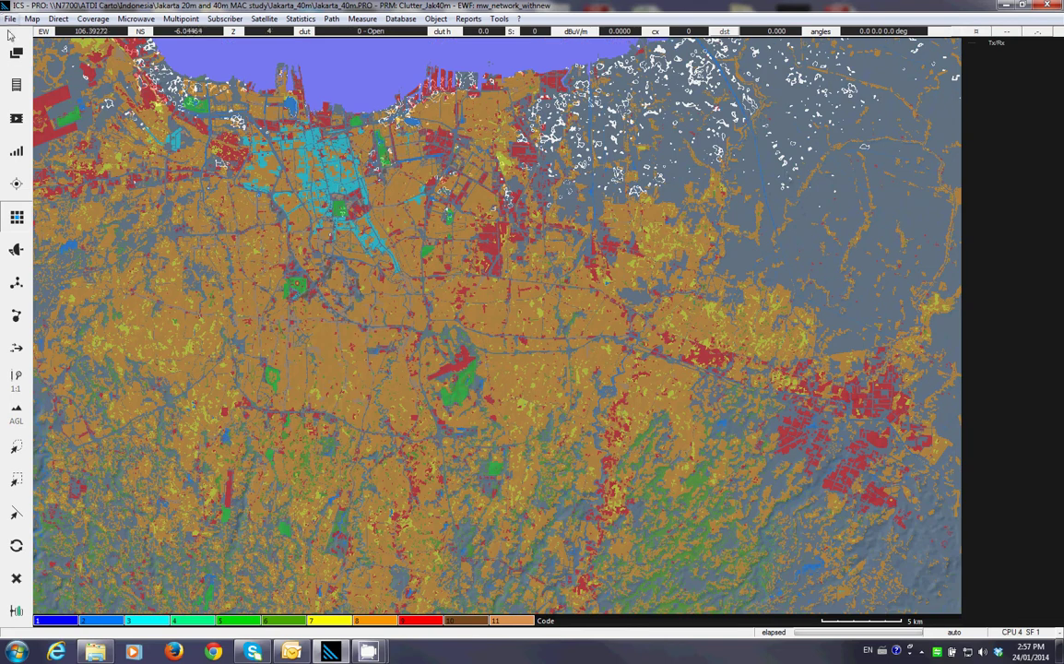
Switch the map background to the satellite image and bring central and East Jakarta into view
{"action": "left_click", "coordinate": [16, 53]}
{"action": "left_click", "coordinate": [64, 59]}
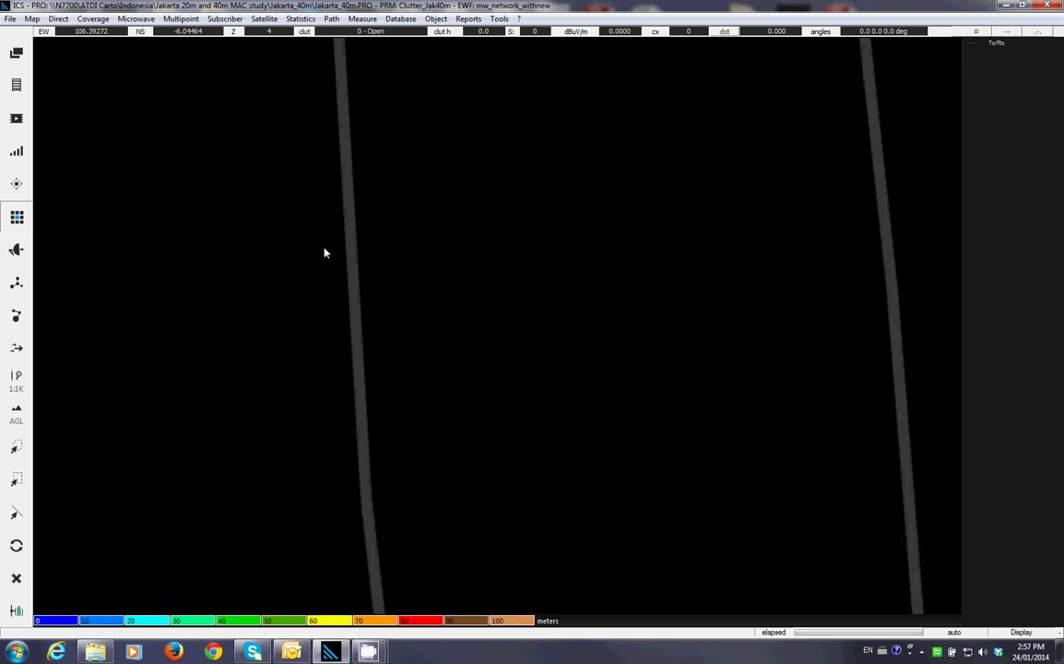
{"action": "scroll", "coordinate": [275, 266], "scroll_direction": "up", "scroll_amount": 2}
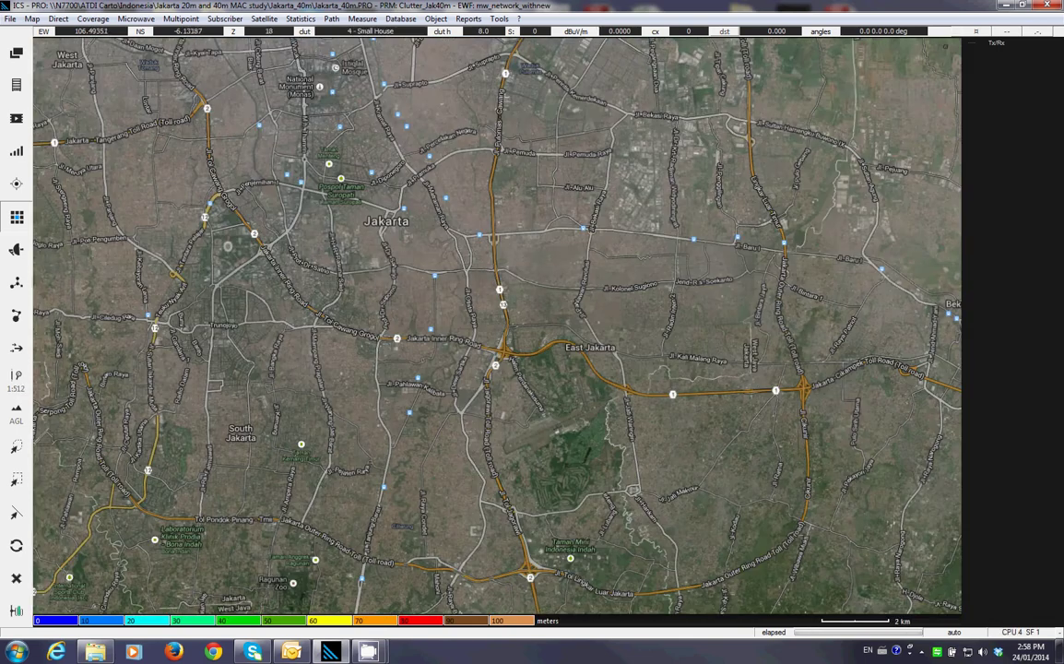
{"action": "left_click_drag", "start_coordinate": [251, 229], "coordinate": [325, 249]}
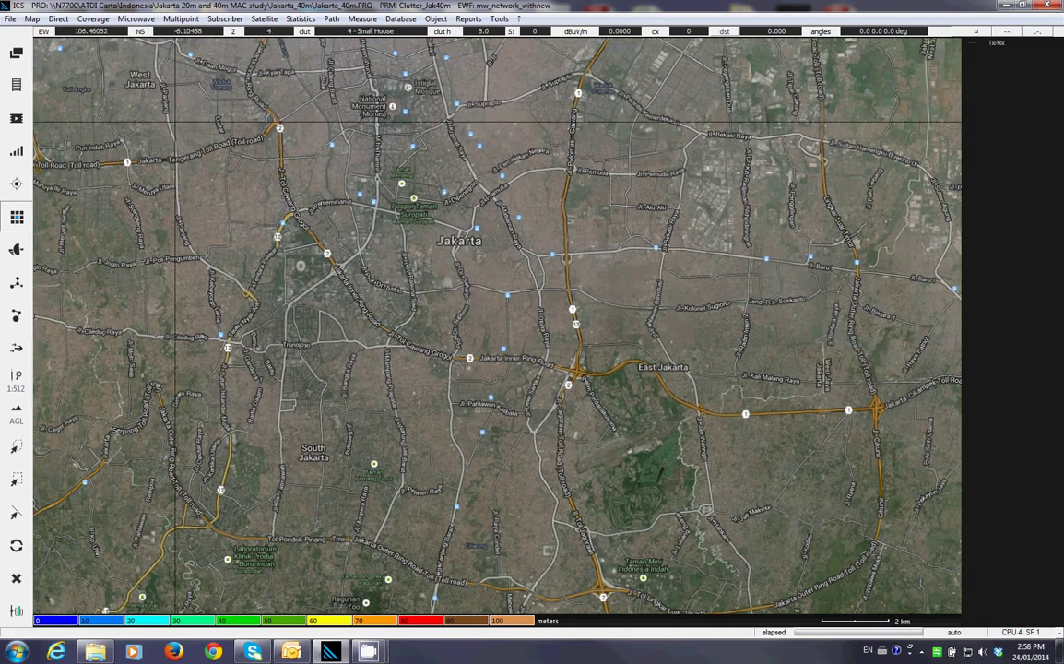
Import the on-map microwave links from the MW_LIST text file in the Myanmar folder and review the import report
{"action": "left_click", "coordinate": [10, 19]}
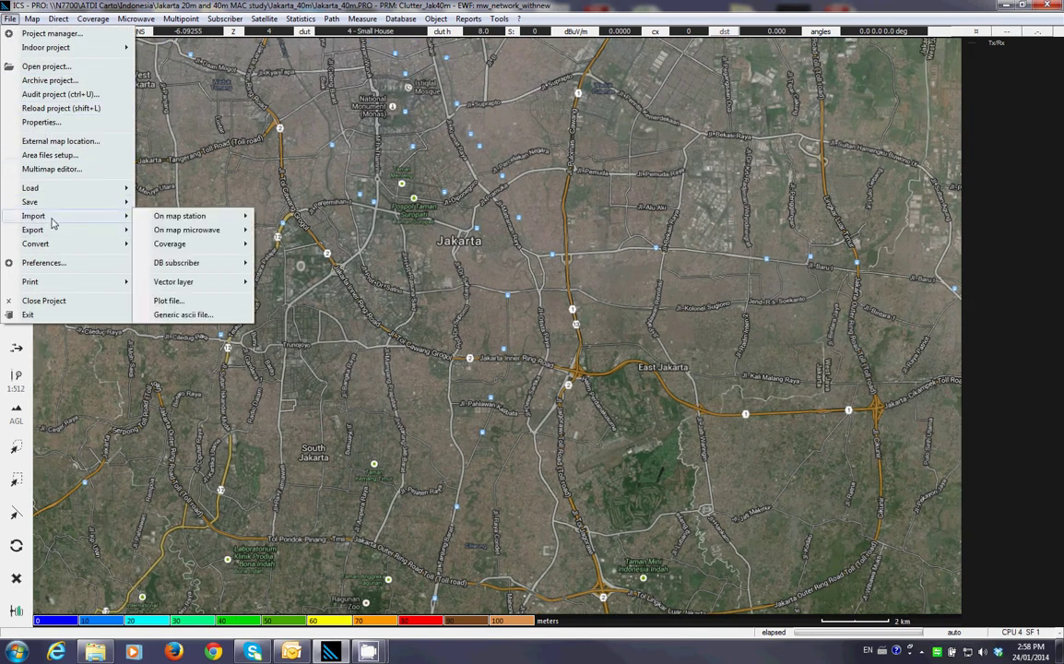
{"action": "mouse_move", "coordinate": [76, 215]}
{"action": "mouse_move", "coordinate": [212, 234]}
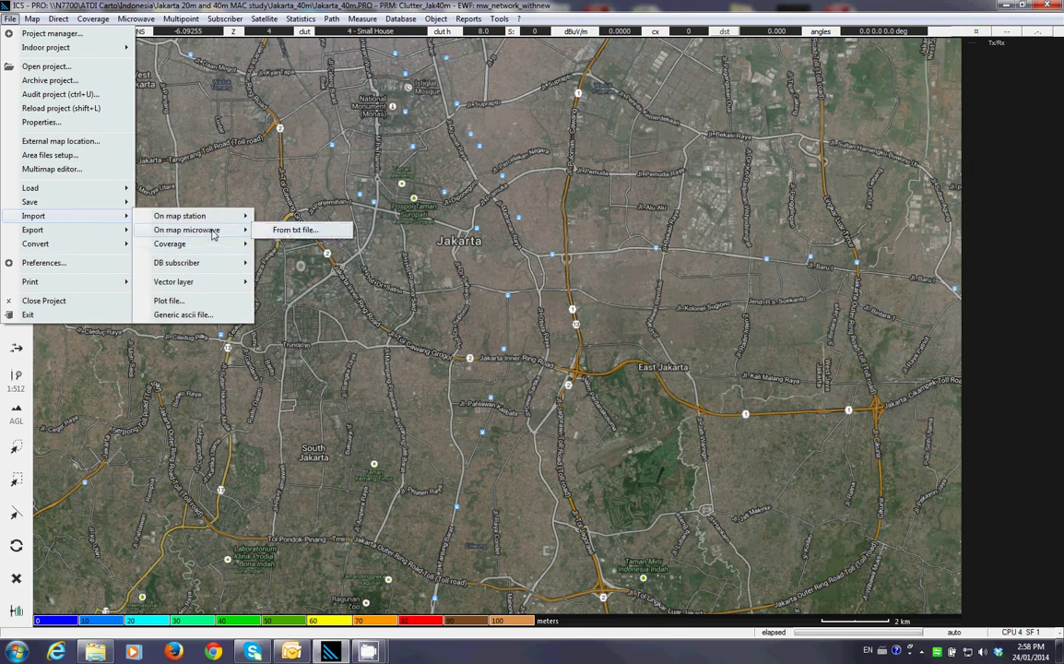
{"action": "left_click", "coordinate": [295, 230]}
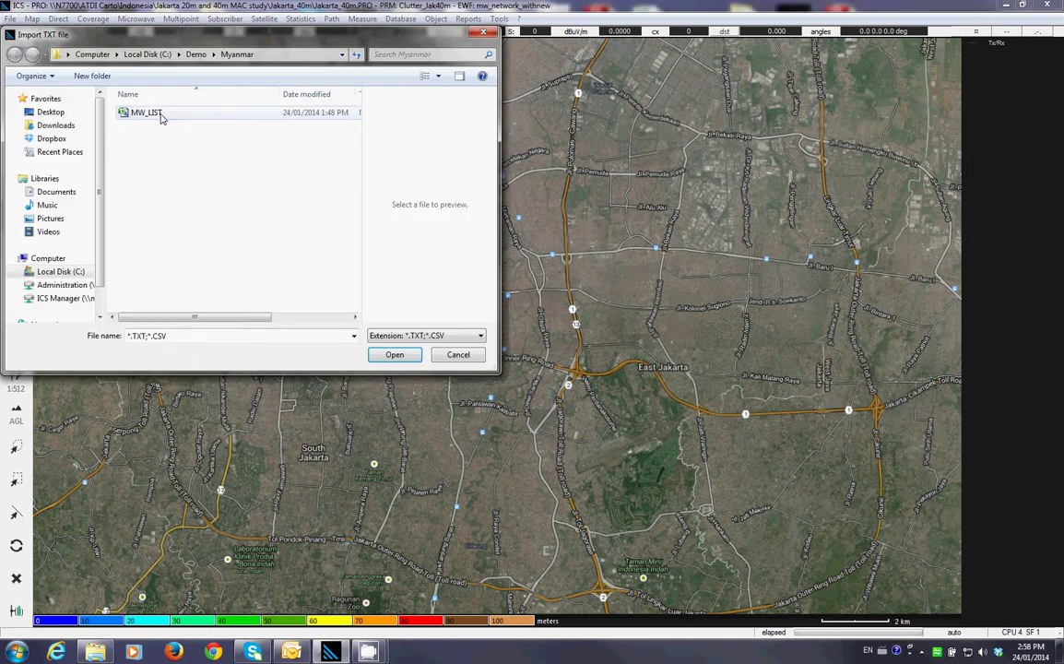
{"action": "left_click", "coordinate": [152, 116]}
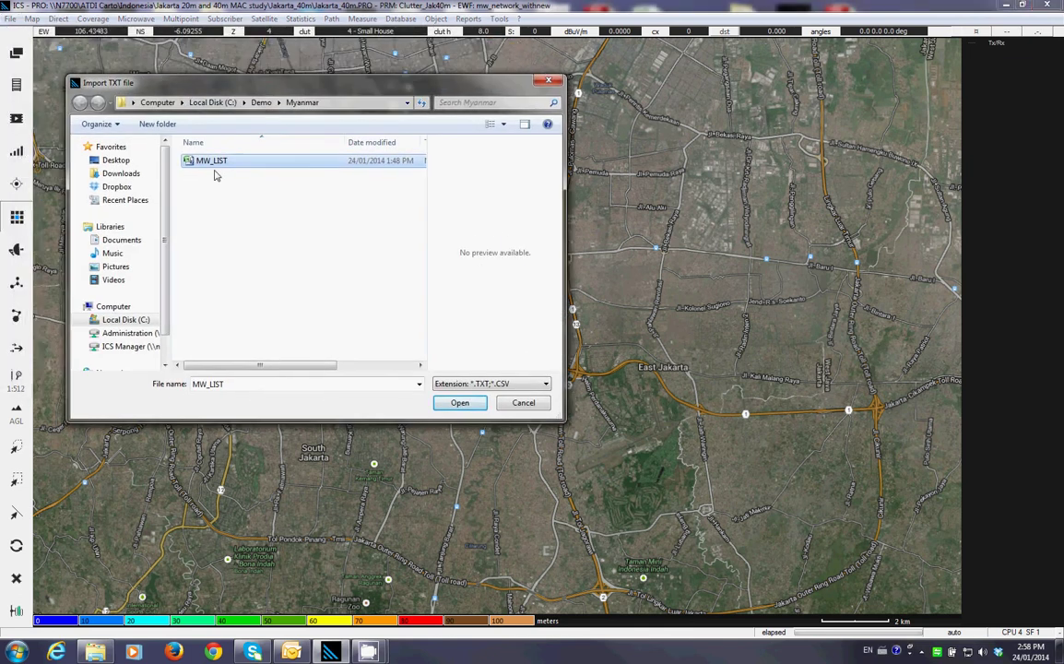
{"action": "double_click", "coordinate": [211, 162]}
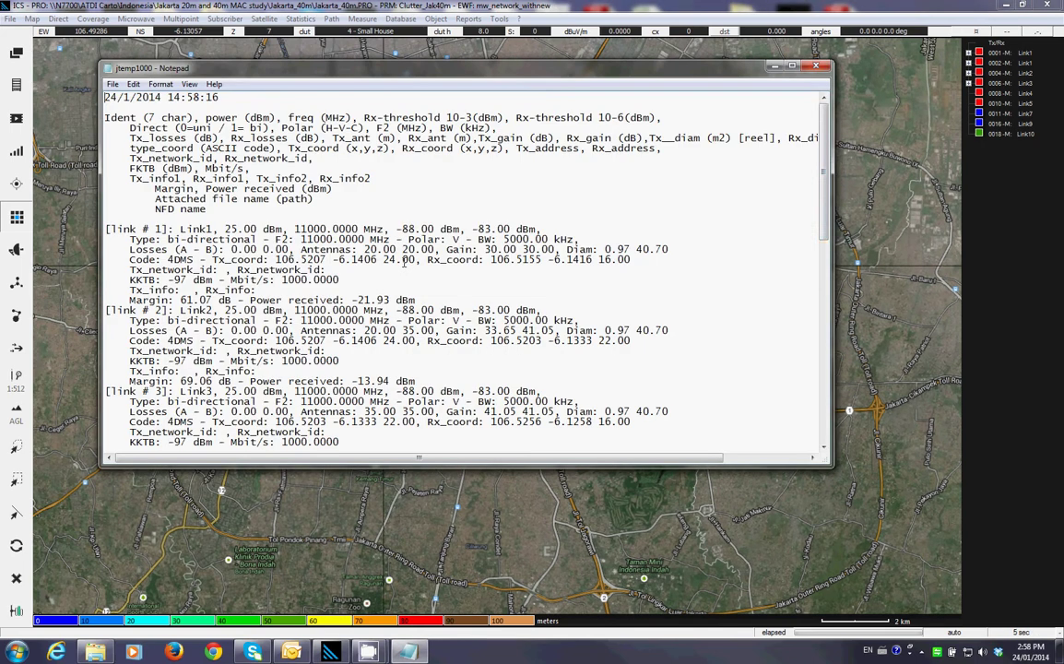
{"action": "scroll", "coordinate": [784, 276], "scroll_direction": "down", "scroll_amount": 11}
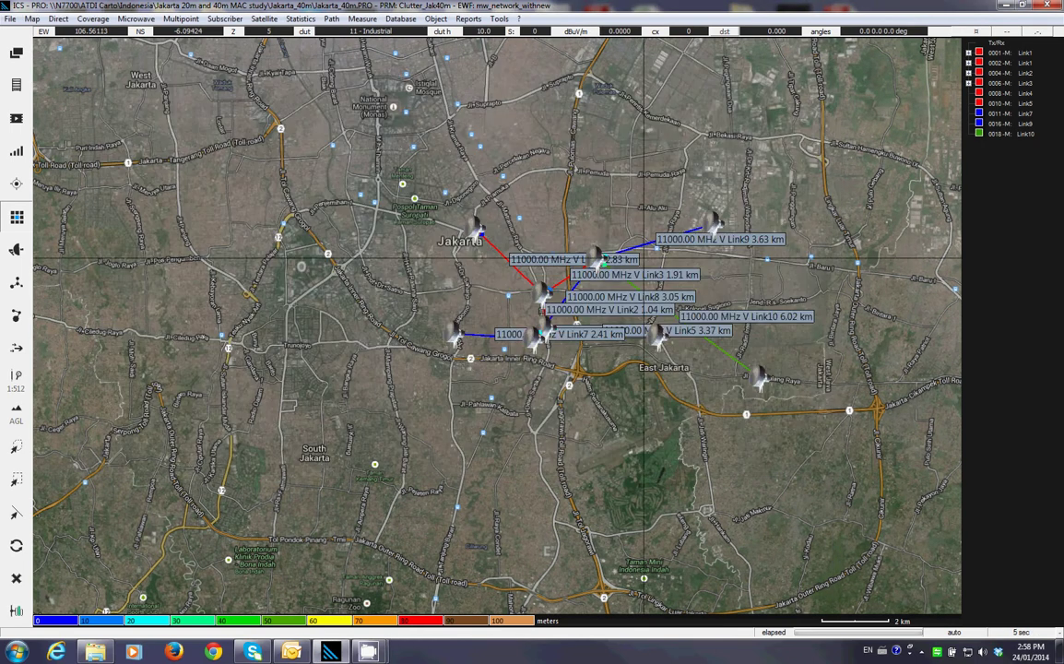
View the path profile of Link2 from site 0003 to site 0004 using the microwave link list
{"action": "scroll", "coordinate": [614, 349], "scroll_direction": "up", "scroll_amount": 3}
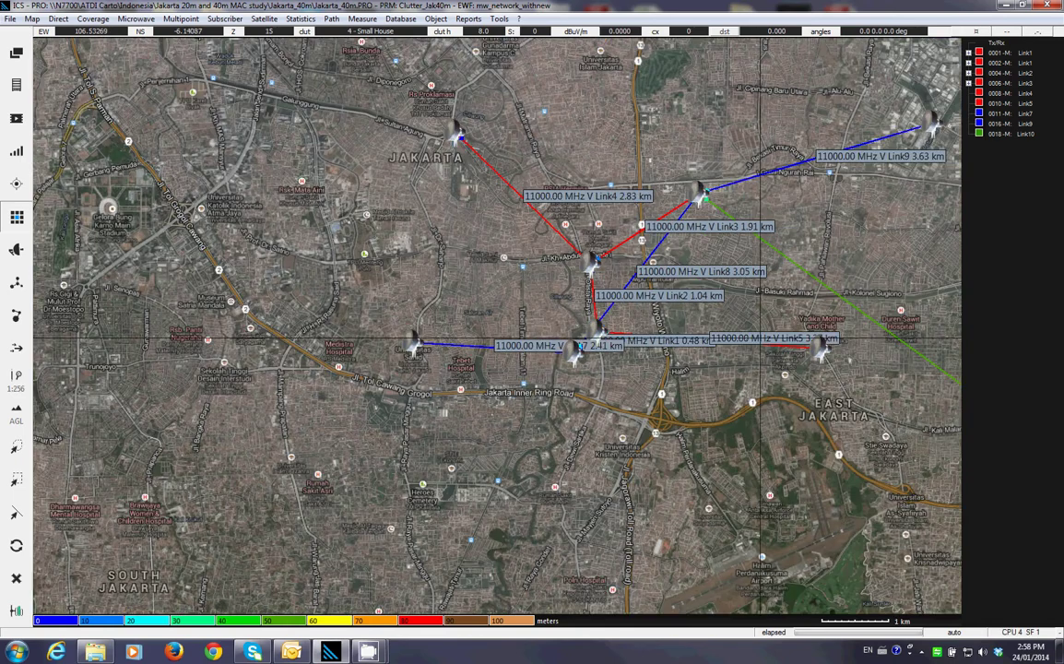
{"action": "scroll", "coordinate": [615, 350], "scroll_direction": "down", "scroll_amount": 2}
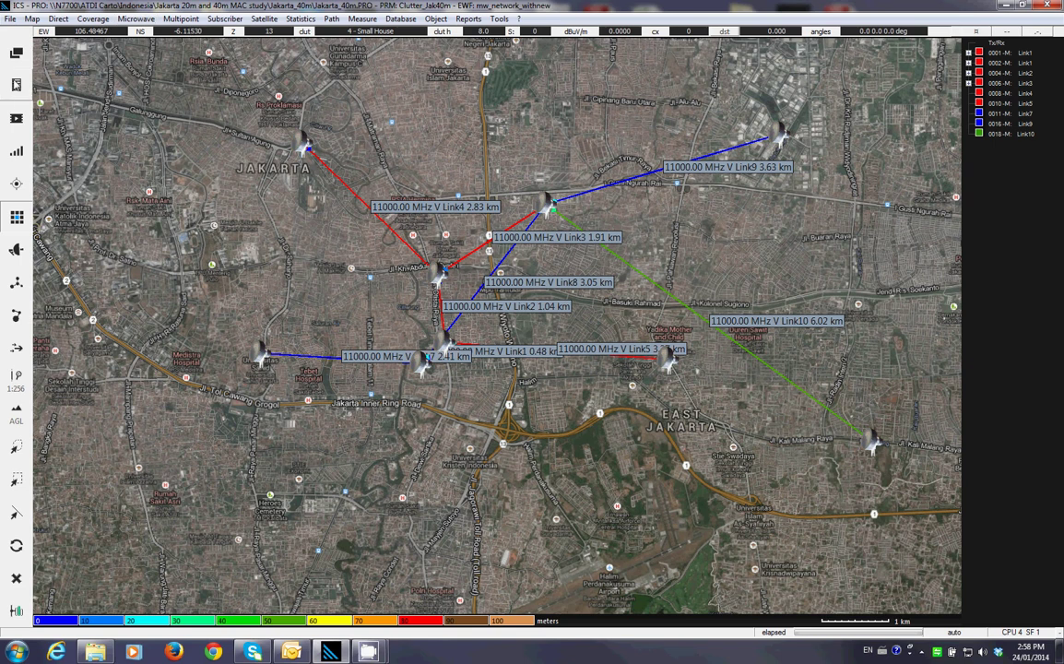
{"action": "left_click", "coordinate": [17, 85]}
{"action": "left_click", "coordinate": [79, 91]}
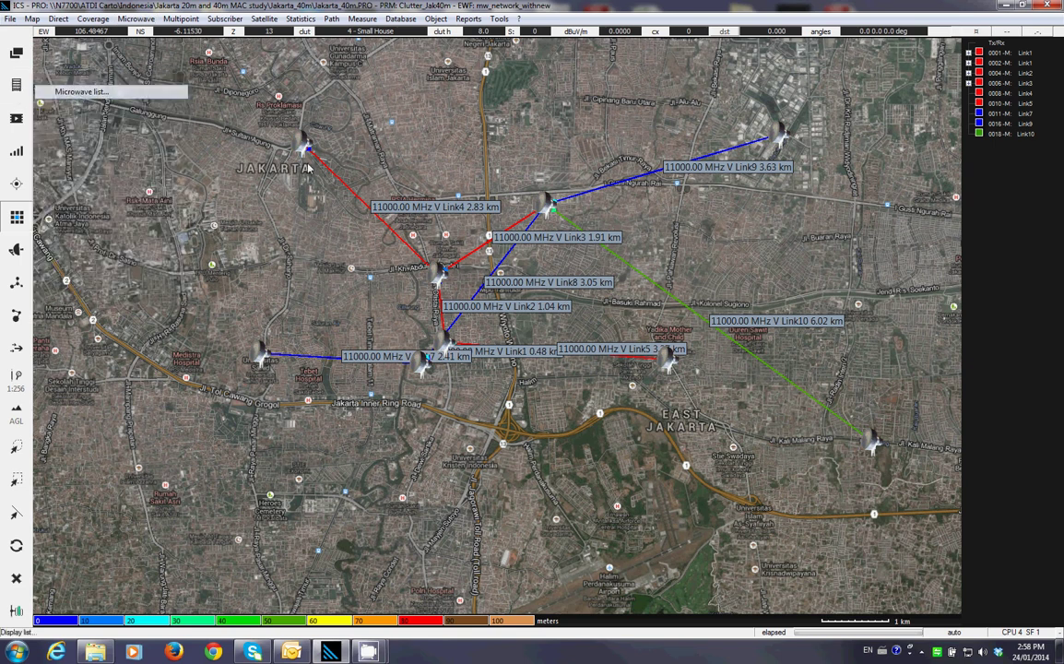
{"action": "right_click", "coordinate": [378, 227]}
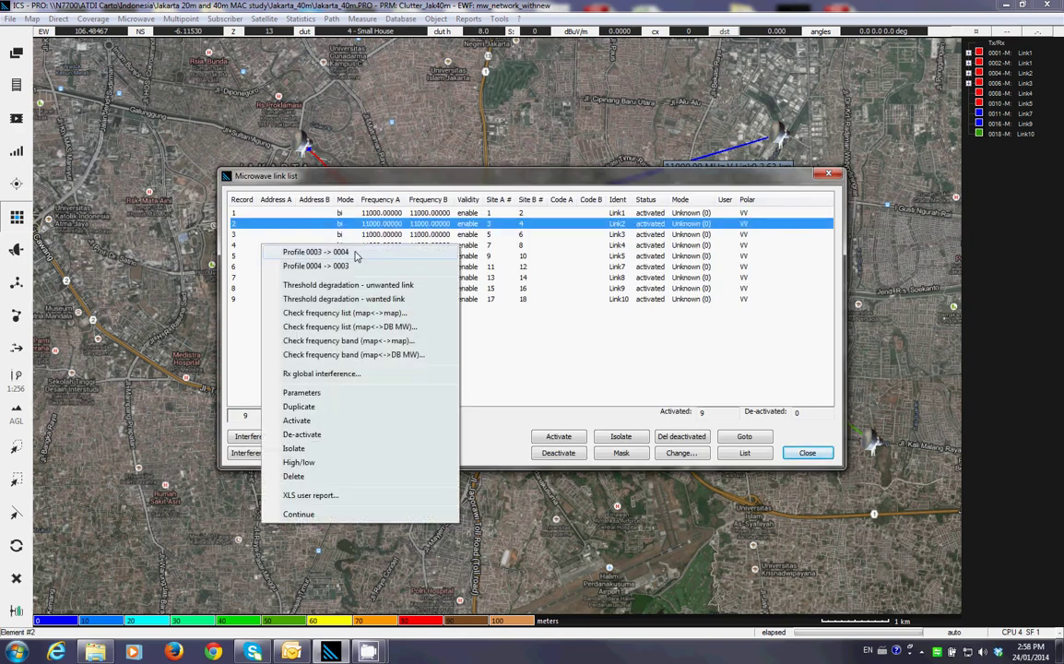
{"action": "left_click", "coordinate": [357, 255]}
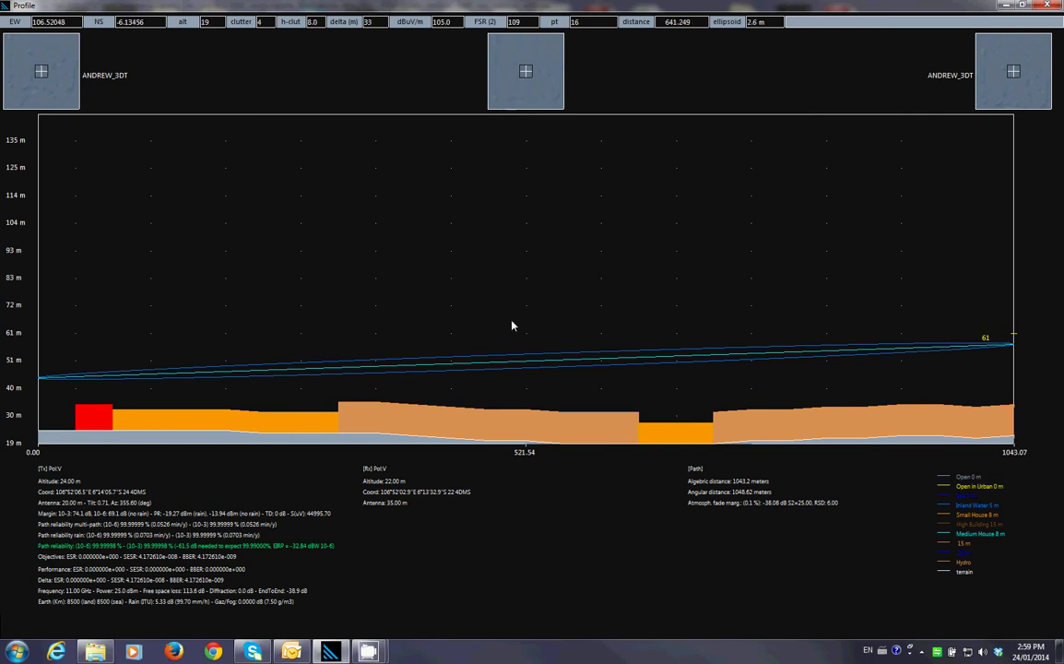
{"action": "key", "text": "Escape"}
{"action": "key", "text": "Escape"}
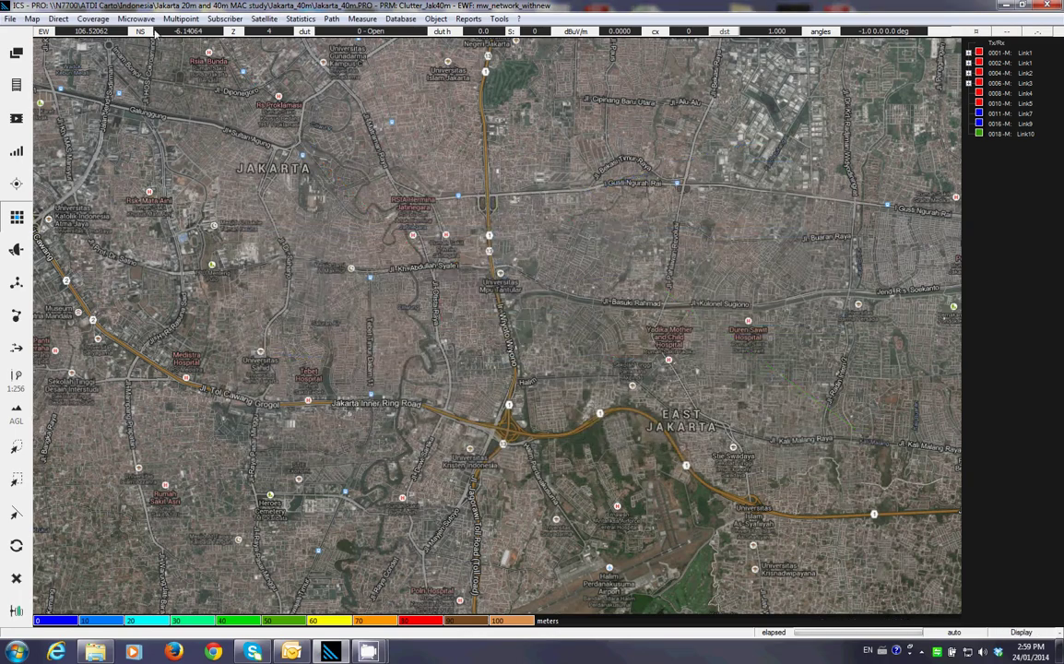
Calculate the link path budget for the microwave links with the current reliability settings and review the margin report
{"action": "left_click", "coordinate": [135, 19]}
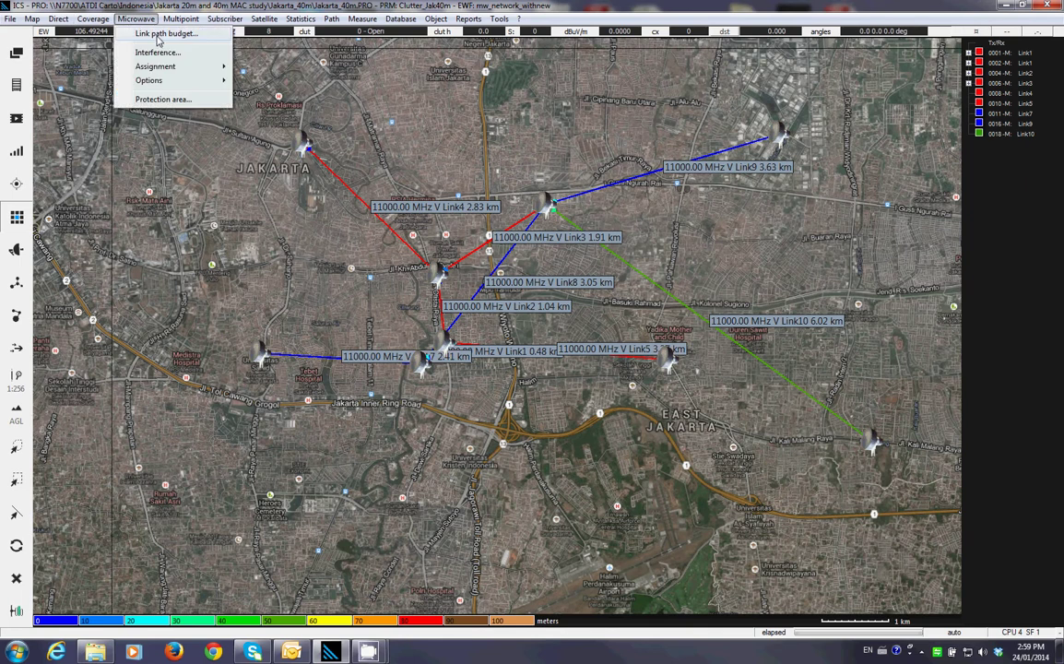
{"action": "left_click", "coordinate": [157, 35]}
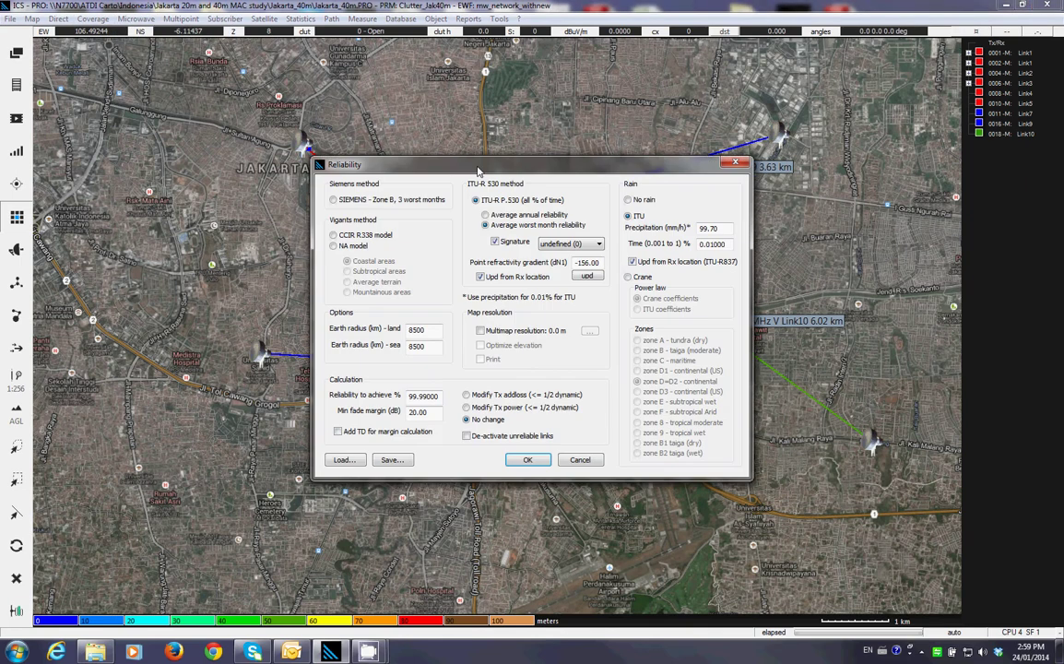
{"action": "left_click_drag", "start_coordinate": [478, 168], "coordinate": [472, 104]}
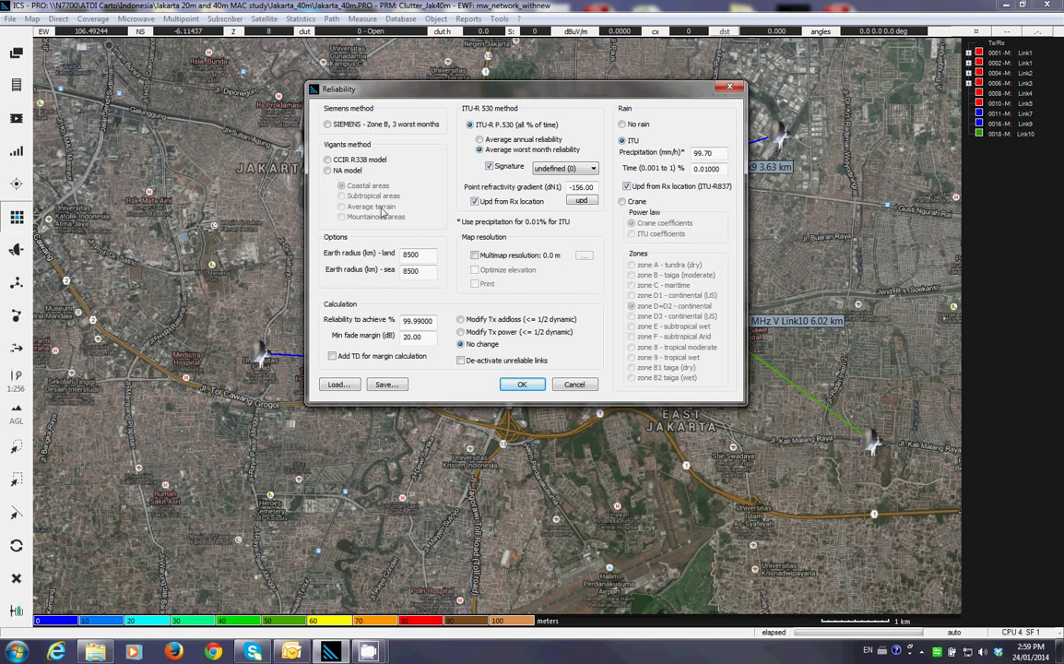
{"action": "left_click_drag", "start_coordinate": [427, 320], "coordinate": [400, 319]}
{"action": "left_click", "coordinate": [520, 384]}
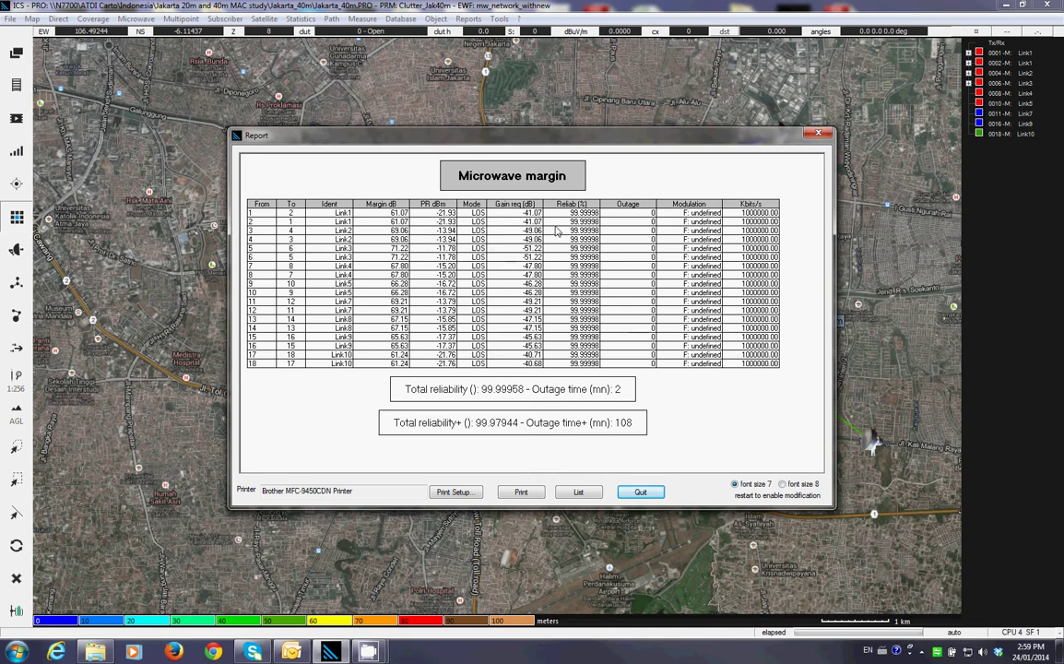
{"action": "left_click", "coordinate": [640, 493]}
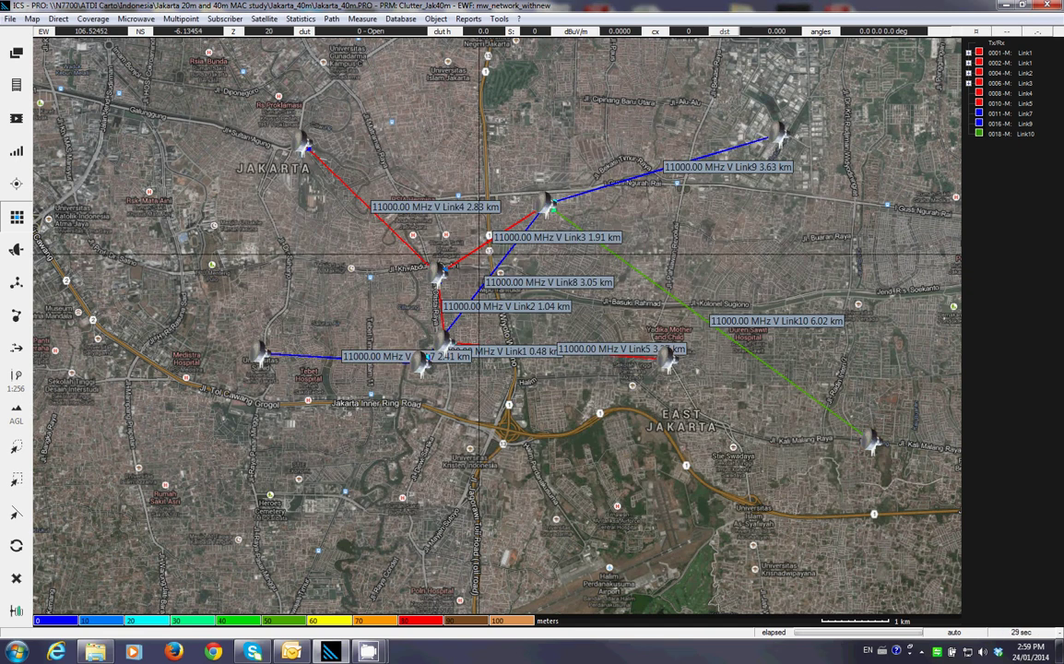
Check the propagation model settings and run the C/I interference calculation on all microwave links
{"action": "left_click", "coordinate": [135, 19]}
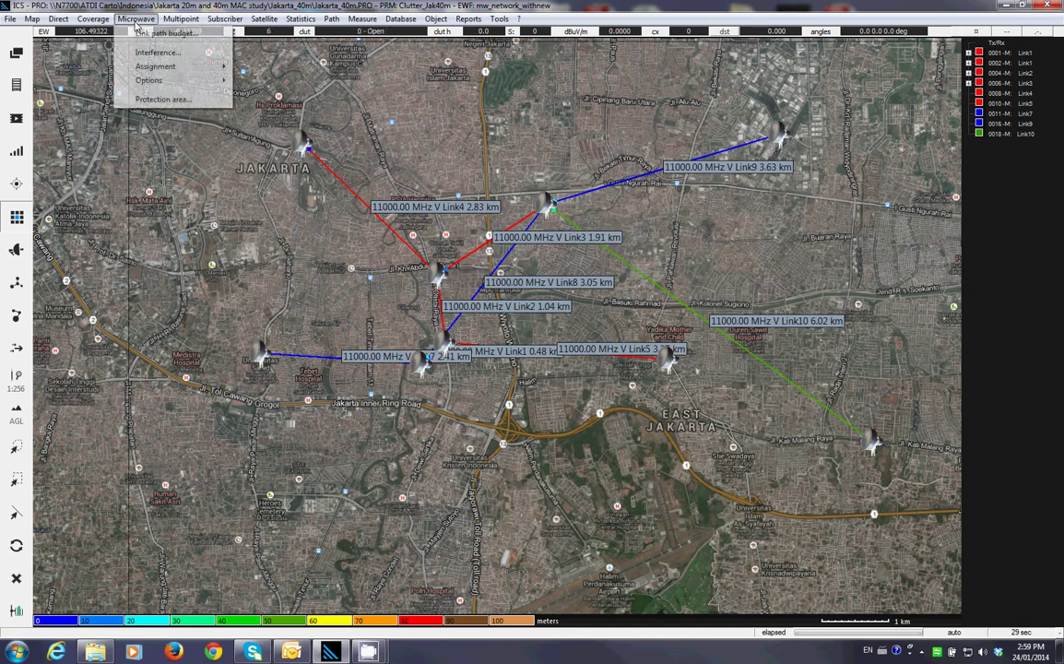
{"action": "left_click", "coordinate": [160, 51]}
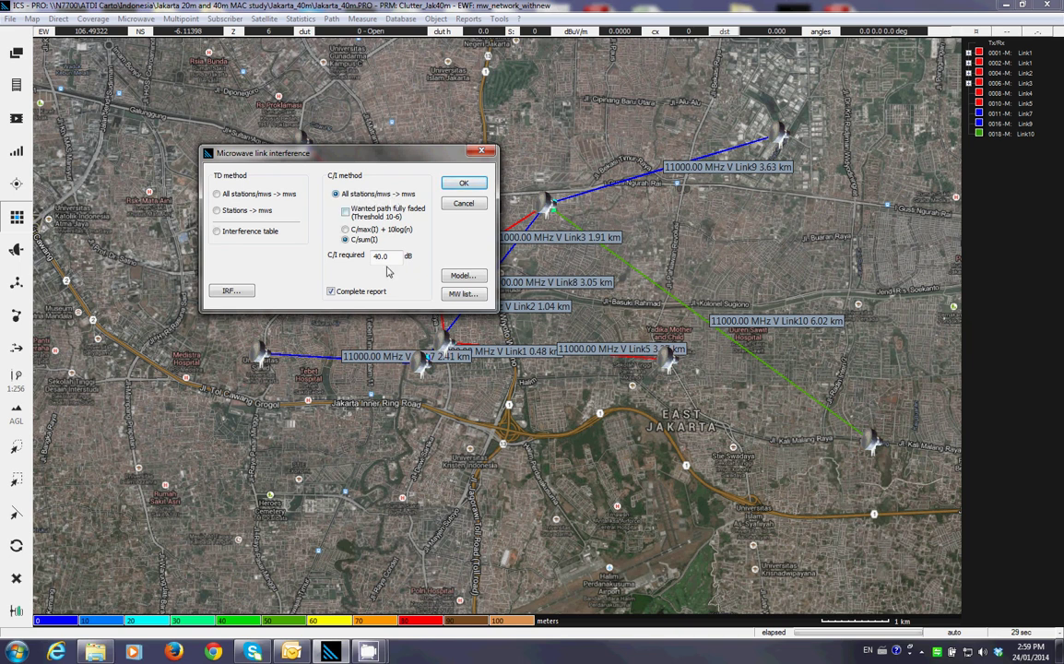
{"action": "key", "text": "Tab"}
{"action": "left_click", "coordinate": [443, 277]}
{"action": "left_click", "coordinate": [470, 243]}
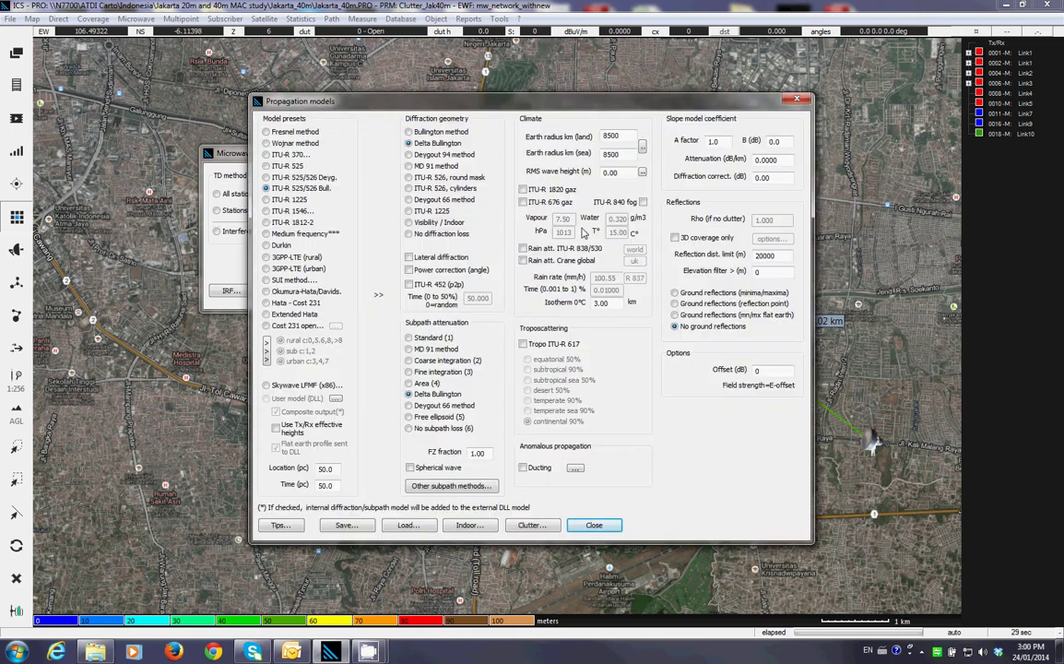
{"action": "left_click", "coordinate": [597, 526]}
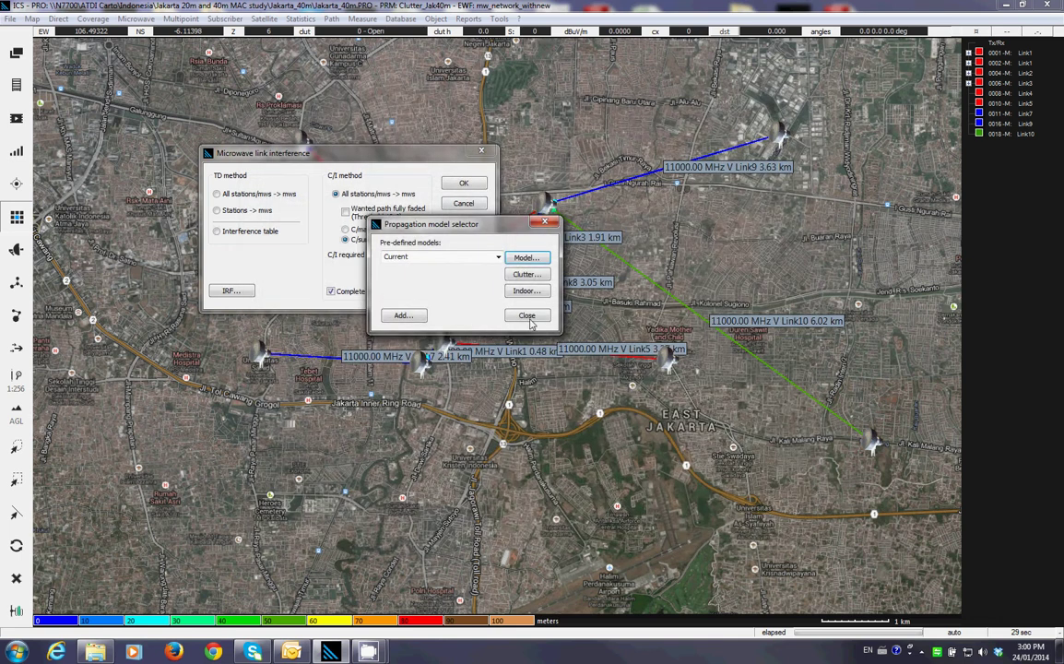
{"action": "left_click", "coordinate": [489, 247]}
{"action": "left_click", "coordinate": [465, 184]}
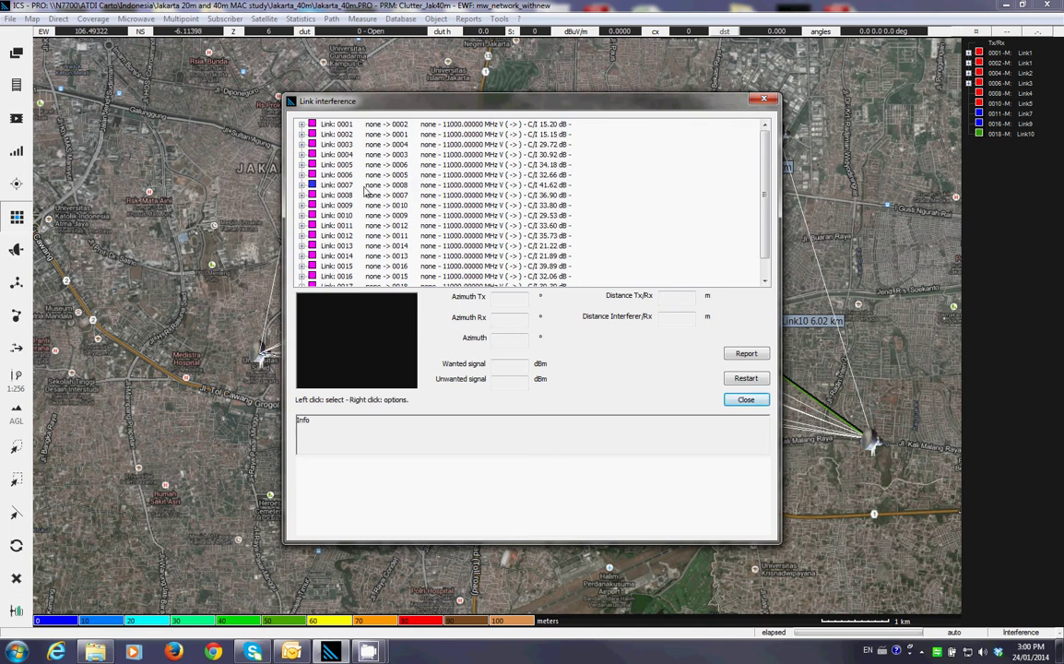
Examine the link interference results and the individual interferers affecting link 0011
{"action": "left_click_drag", "start_coordinate": [763, 177], "coordinate": [763, 195]}
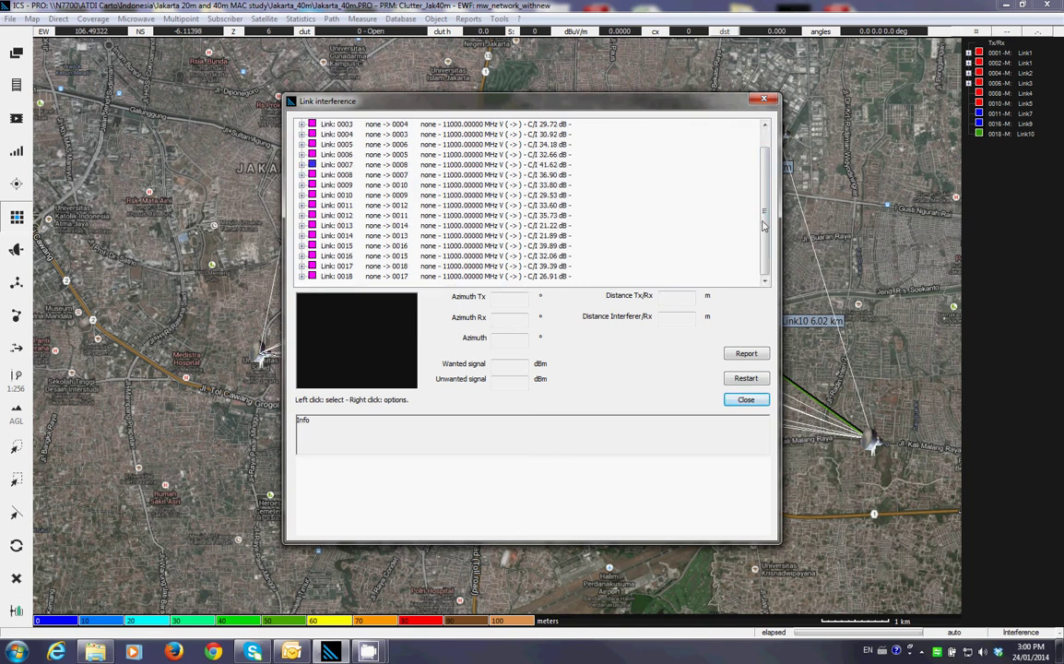
{"action": "scroll", "coordinate": [764, 224], "scroll_direction": "up", "scroll_amount": 2}
{"action": "left_click", "coordinate": [360, 225]}
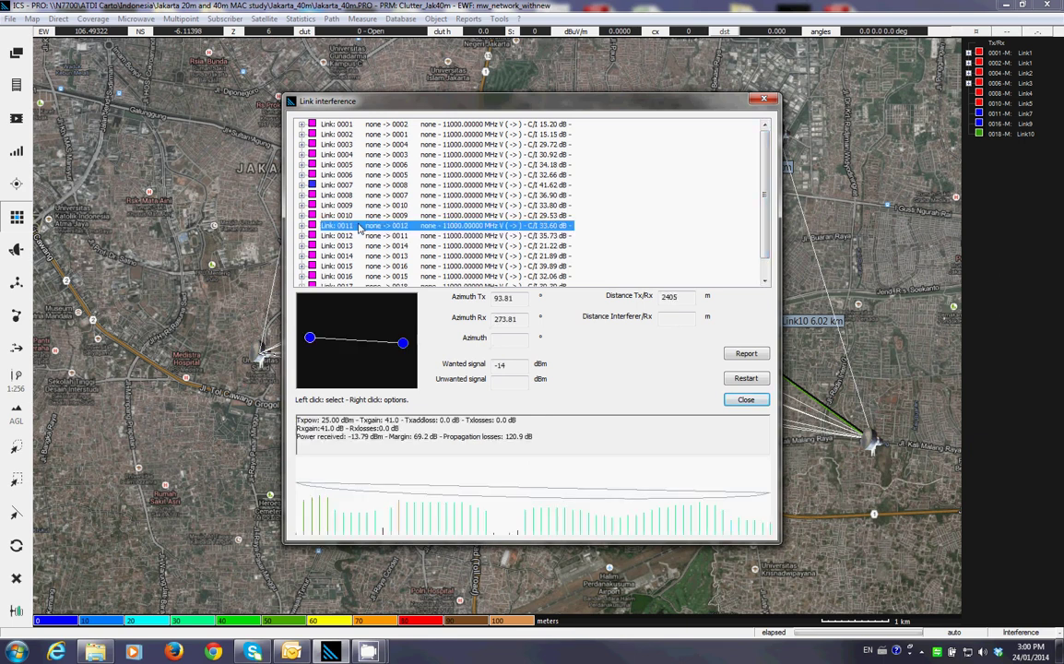
{"action": "left_click", "coordinate": [303, 225]}
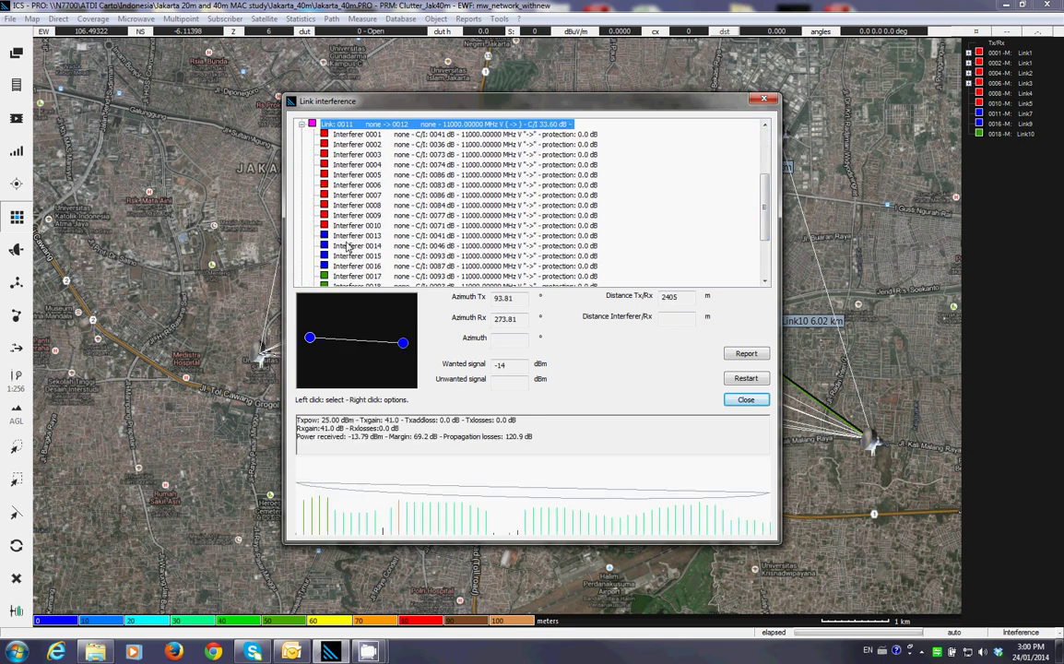
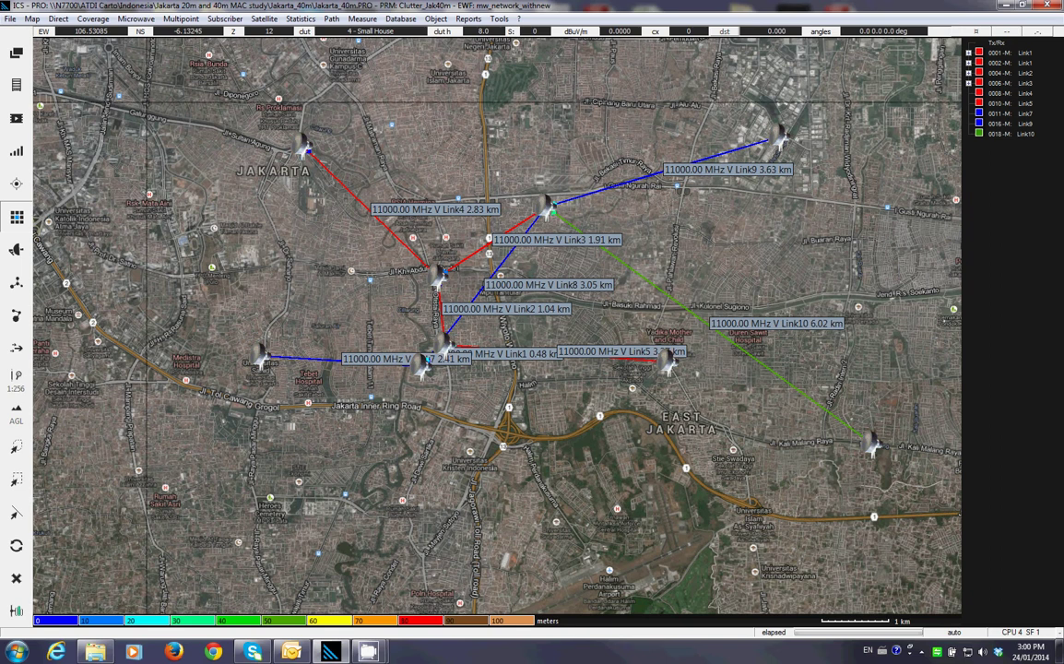
Start a C/I rule frequency assignment and confirm the frequency list of four low/high pairs from 14515/14935 to 14599/15019 MHz
{"action": "left_click", "coordinate": [91, 19]}
{"action": "mouse_move", "coordinate": [134, 18]}
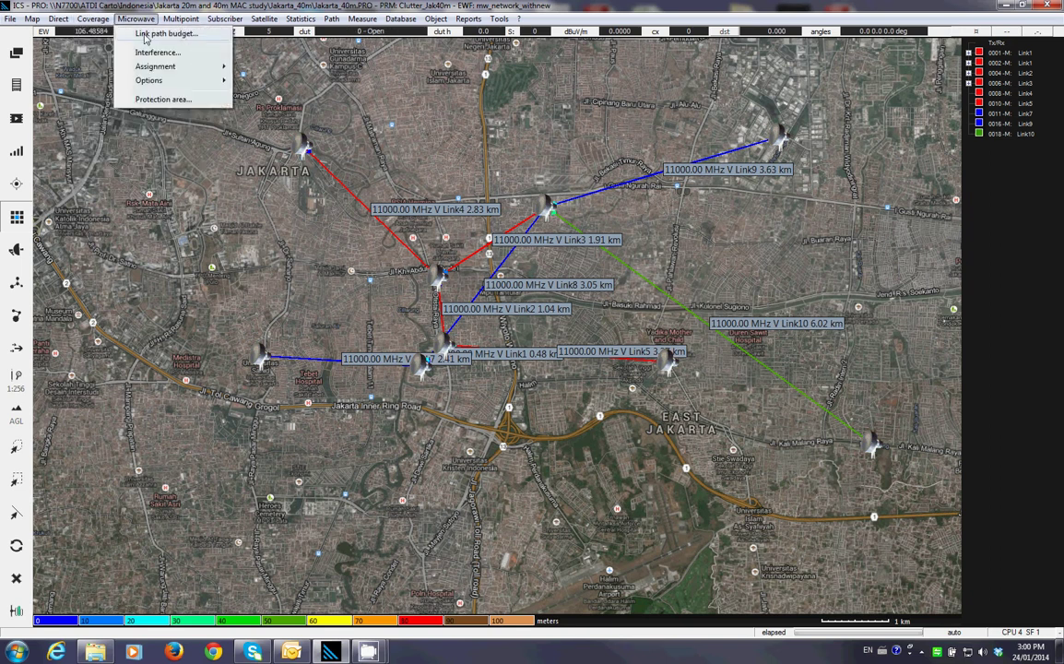
{"action": "mouse_move", "coordinate": [138, 67]}
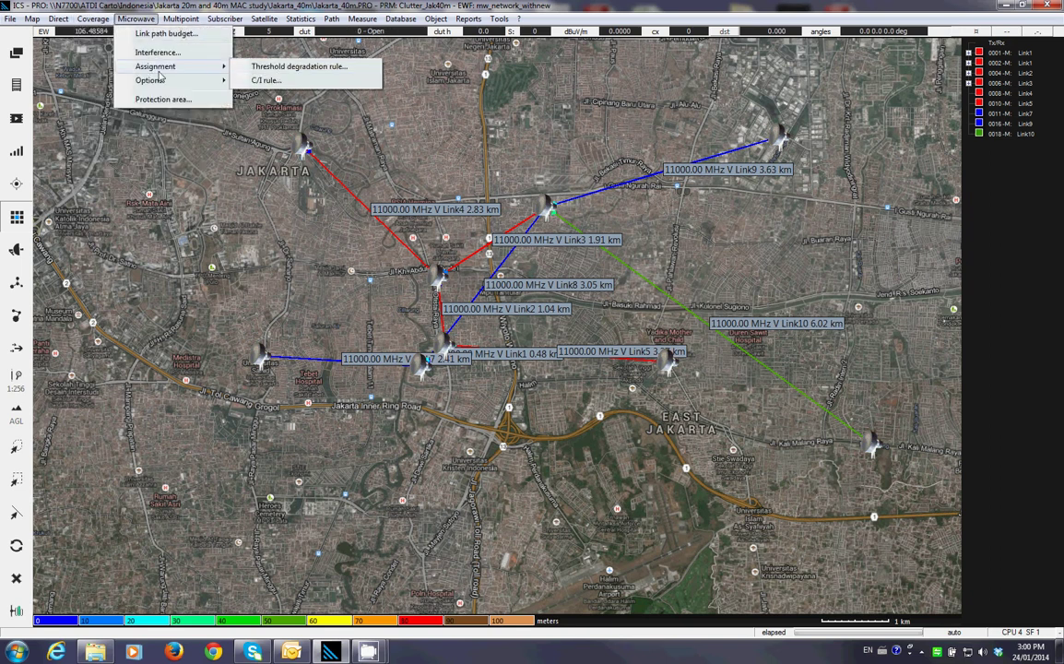
{"action": "left_click", "coordinate": [258, 80]}
{"action": "left_click_drag", "start_coordinate": [287, 11], "coordinate": [322, 163]}
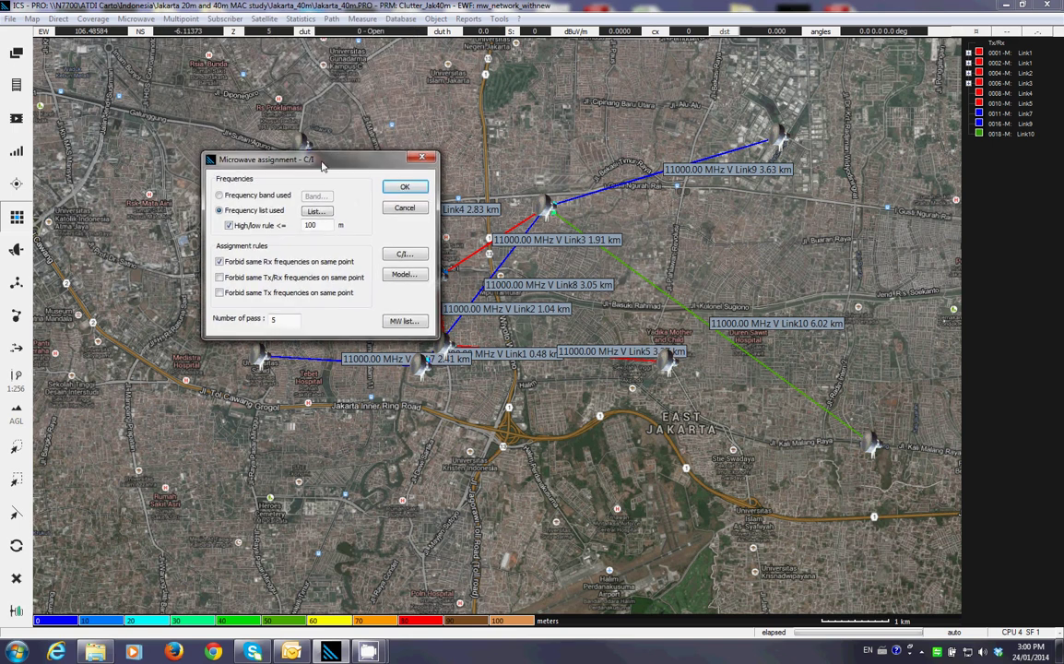
{"action": "left_click", "coordinate": [316, 212]}
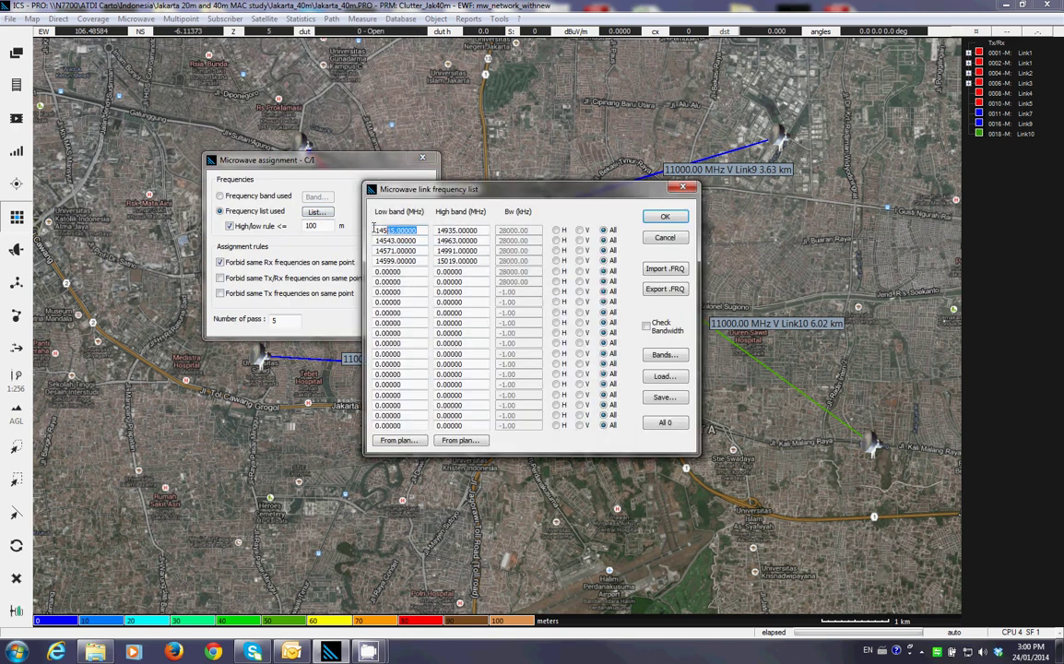
{"action": "left_click", "coordinate": [407, 240]}
{"action": "key", "text": "Down"}
{"action": "key", "text": "Down"}
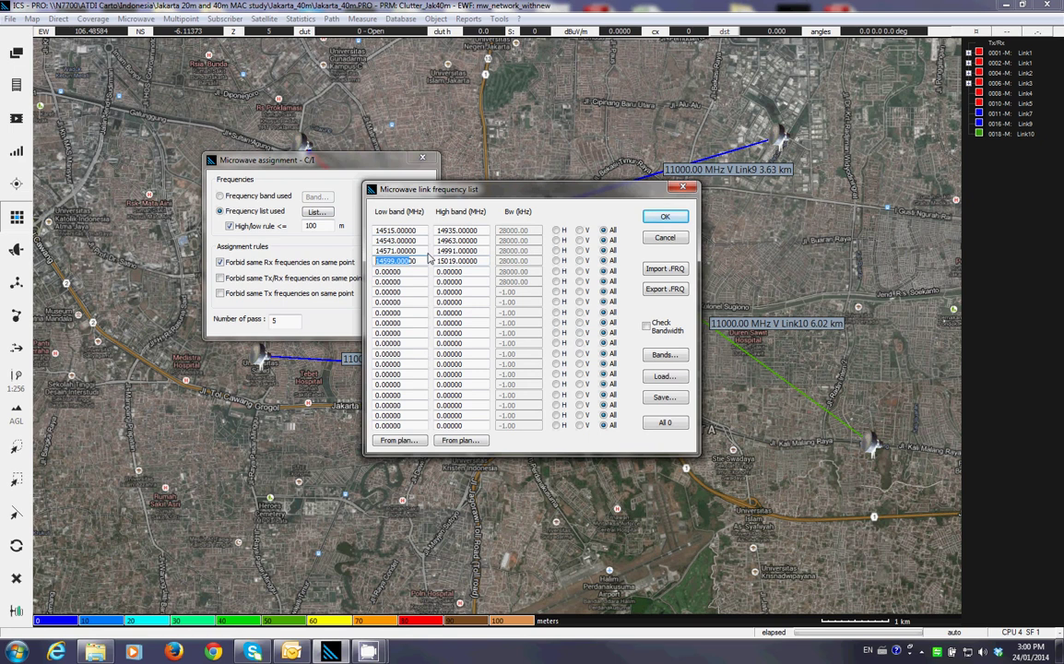
{"action": "left_click", "coordinate": [665, 218]}
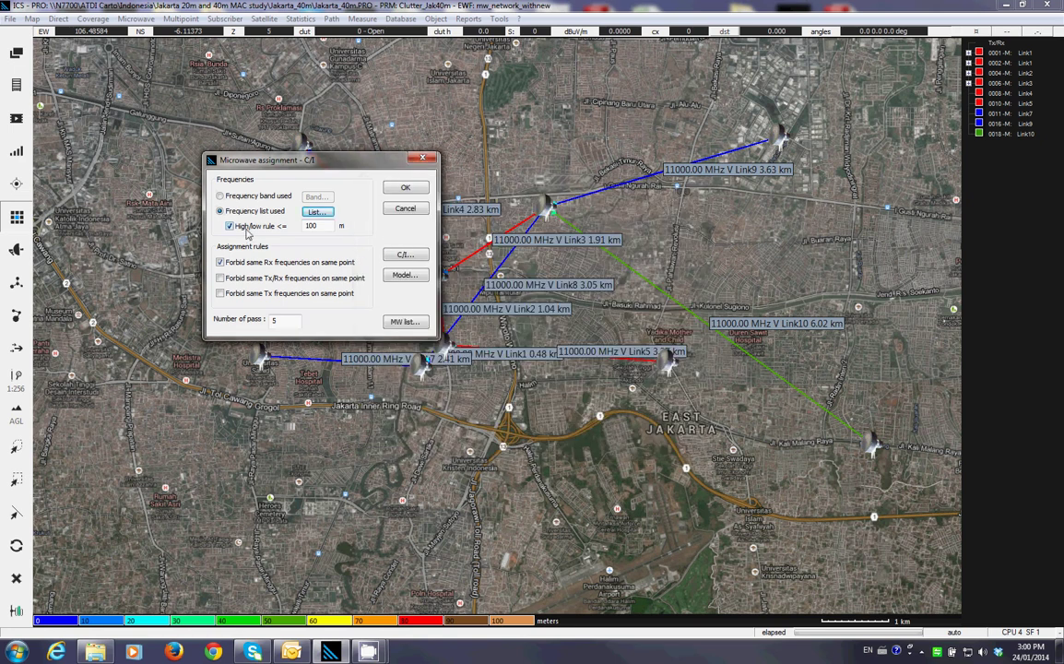
Check the C/I protection ratio mask and run the assignment with the high/low rule at 100 m and 5 passes
{"action": "left_click_drag", "start_coordinate": [315, 160], "coordinate": [321, 117]}
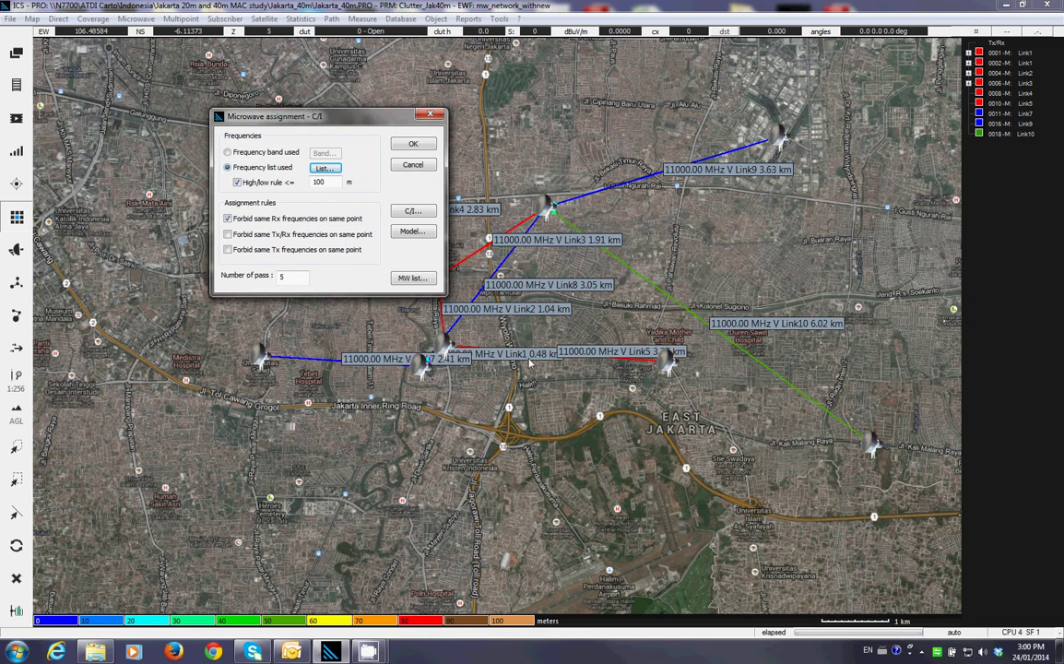
{"action": "left_click_drag", "start_coordinate": [297, 116], "coordinate": [330, 116]}
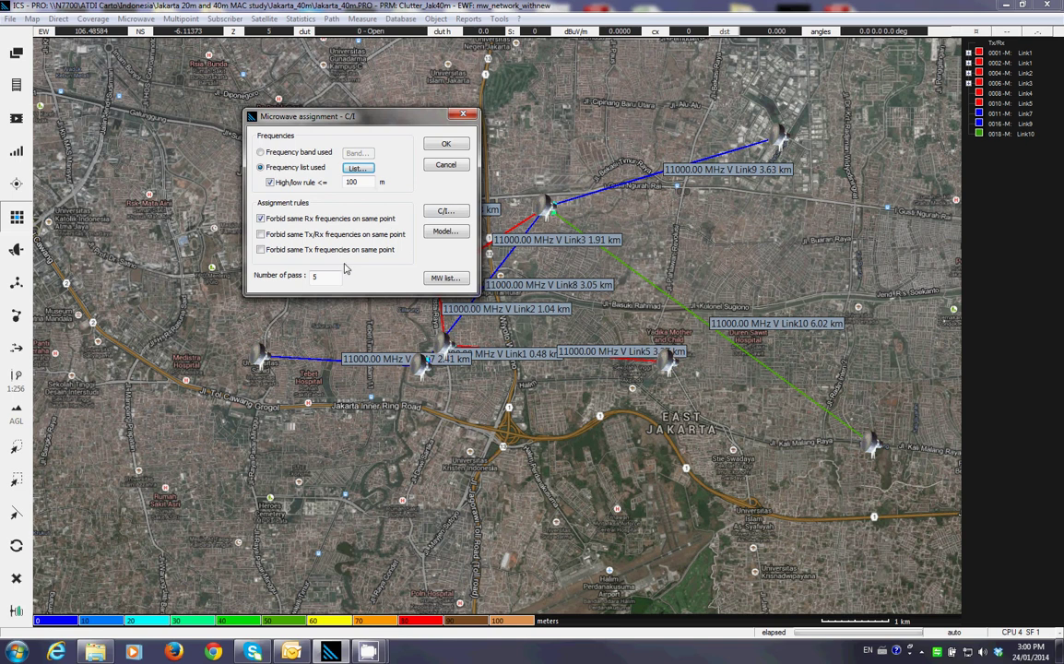
{"action": "left_click", "coordinate": [447, 212]}
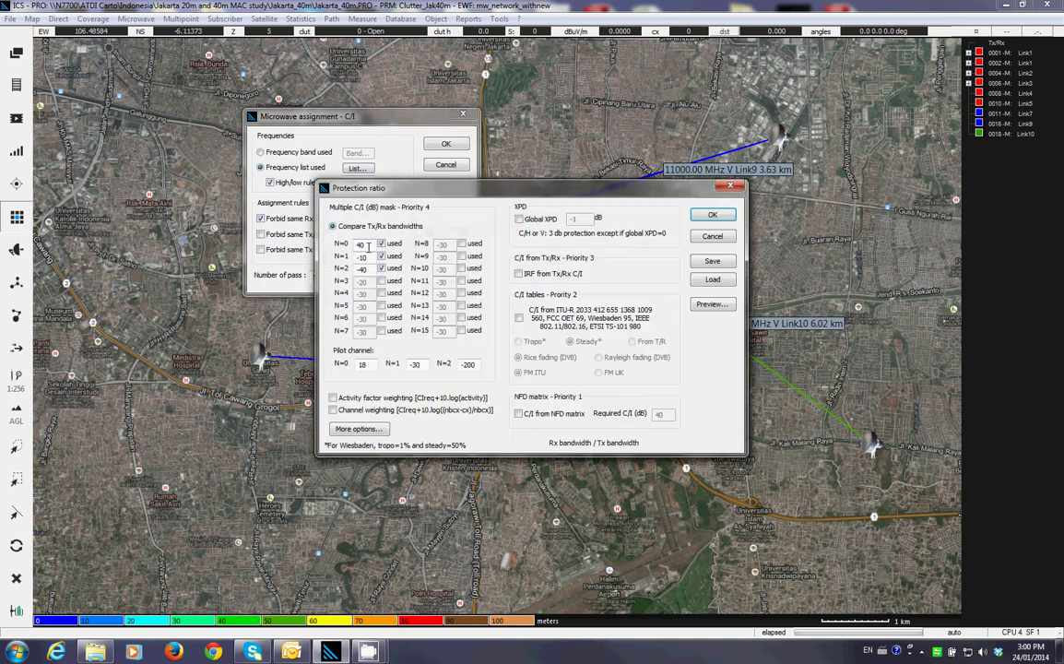
{"action": "double_click", "coordinate": [360, 244]}
{"action": "double_click", "coordinate": [360, 257]}
{"action": "key", "text": "Return"}
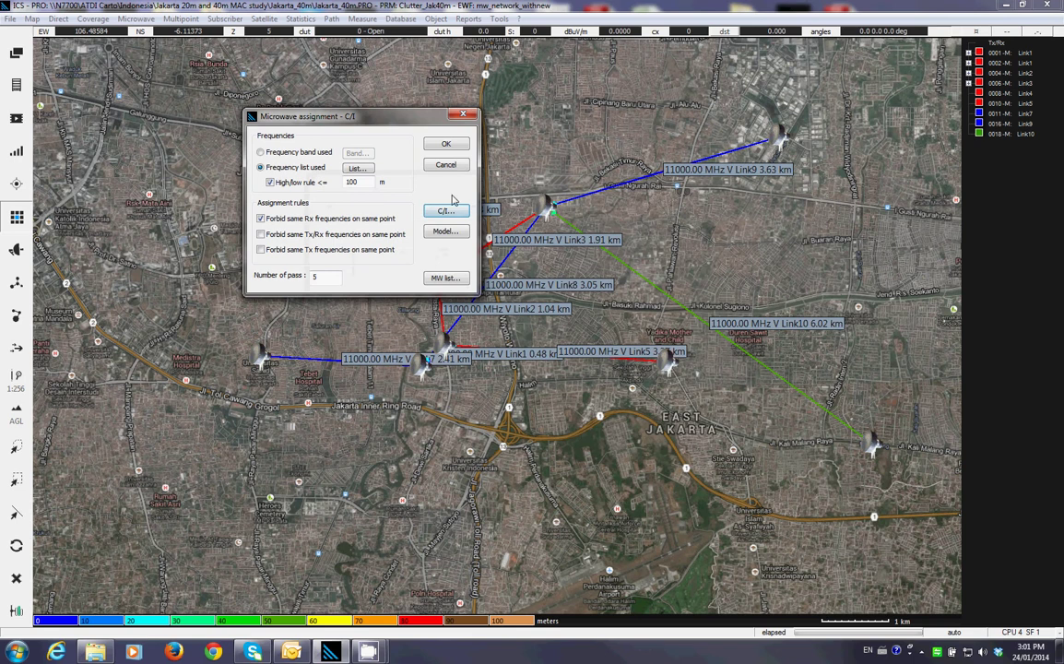
{"action": "left_click", "coordinate": [446, 142]}
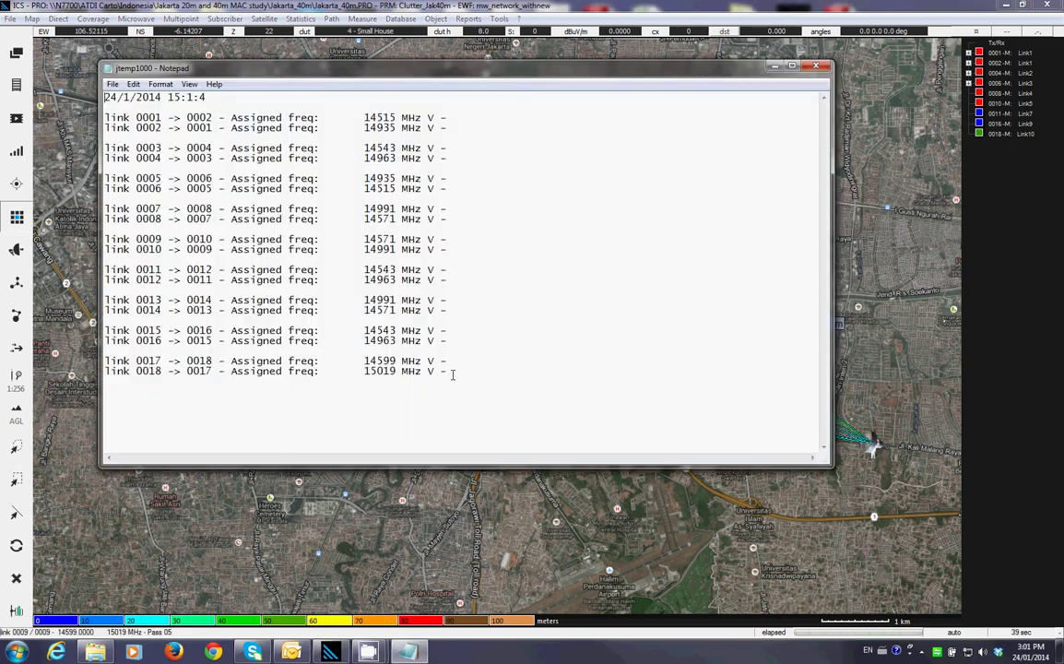
Review the assigned frequencies in the text report and on the map's link labels
{"action": "left_click_drag", "start_coordinate": [461, 371], "coordinate": [719, 106]}
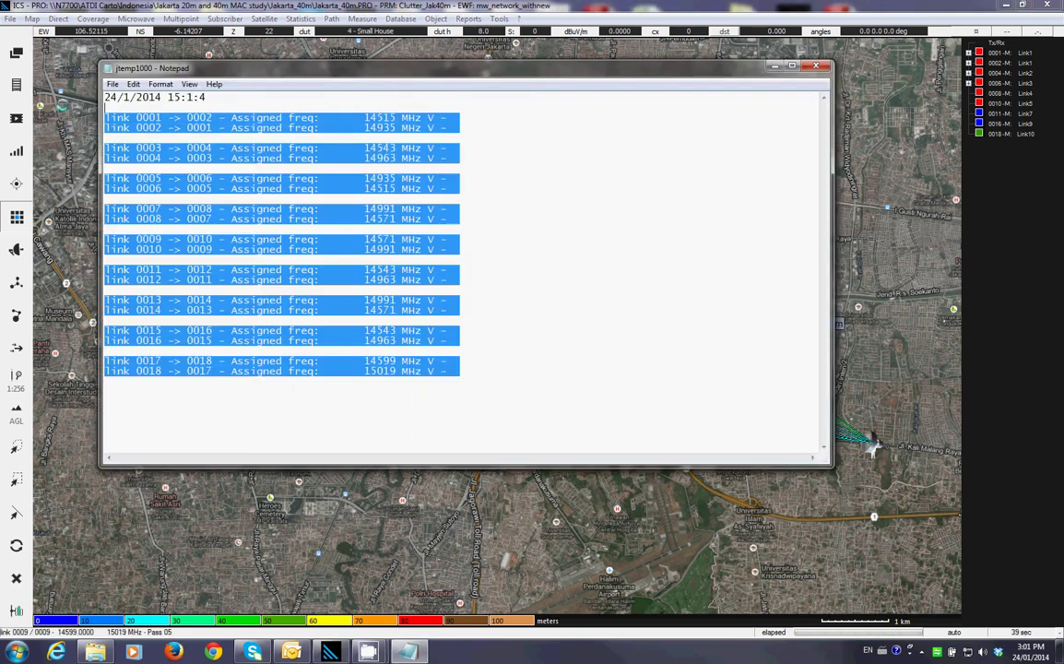
{"action": "left_click", "coordinate": [816, 66]}
{"action": "scroll", "coordinate": [476, 289], "scroll_direction": "up", "scroll_amount": 1}
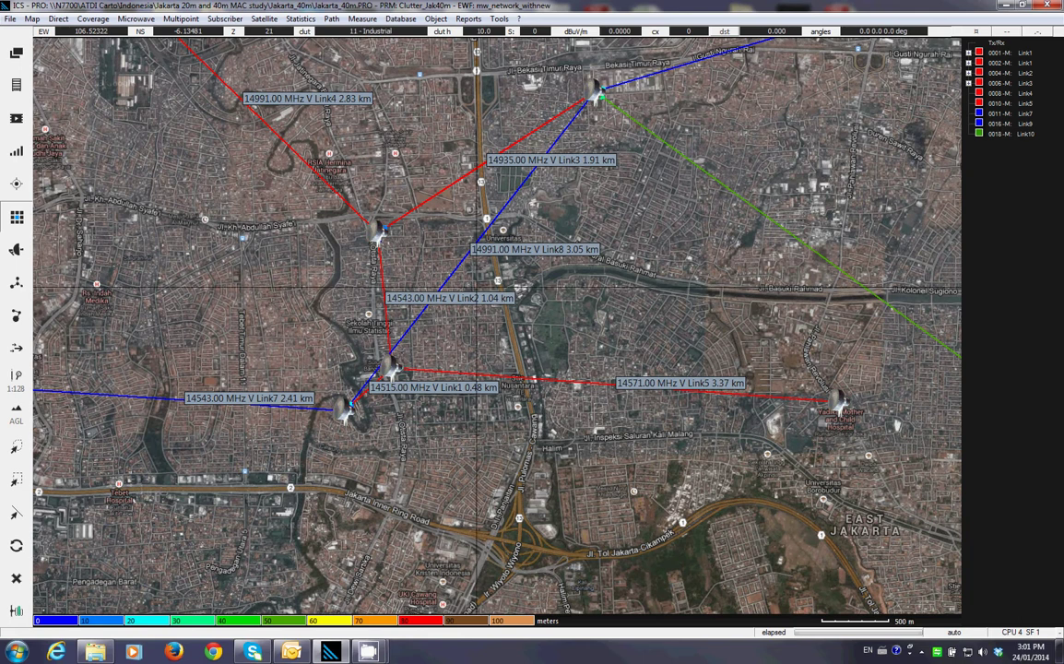
{"action": "scroll", "coordinate": [498, 327], "scroll_direction": "down", "scroll_amount": 1}
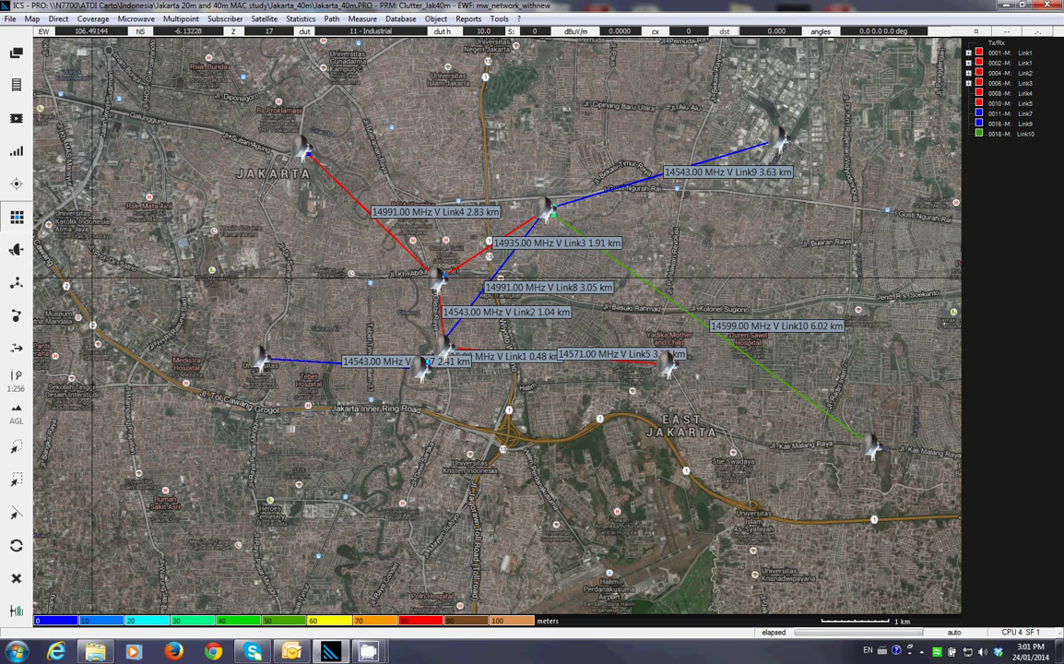
Draw a new microwave link from just south of the Link7 end site to just north of the Link3 end site and name it NEW
{"action": "left_click", "coordinate": [17, 250]}
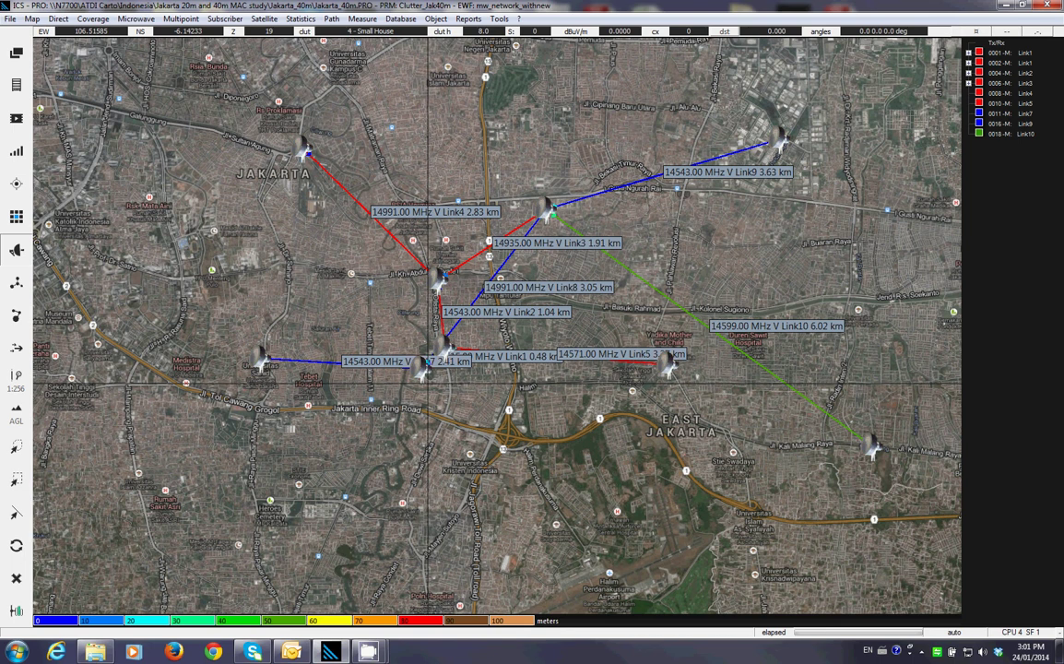
{"action": "left_click", "coordinate": [426, 382]}
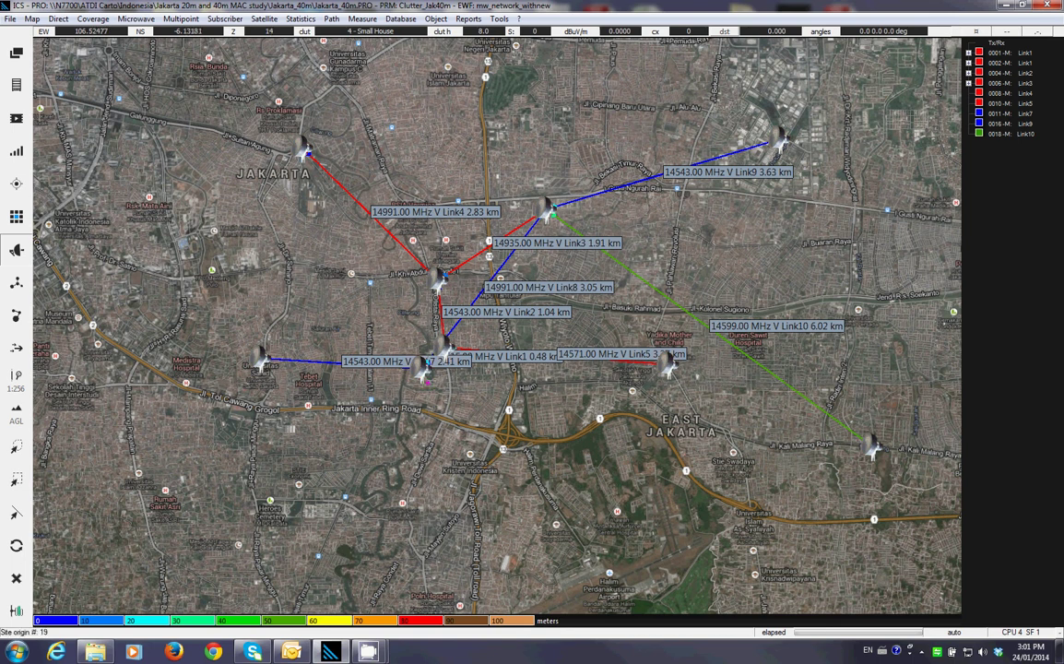
{"action": "left_click", "coordinate": [560, 187]}
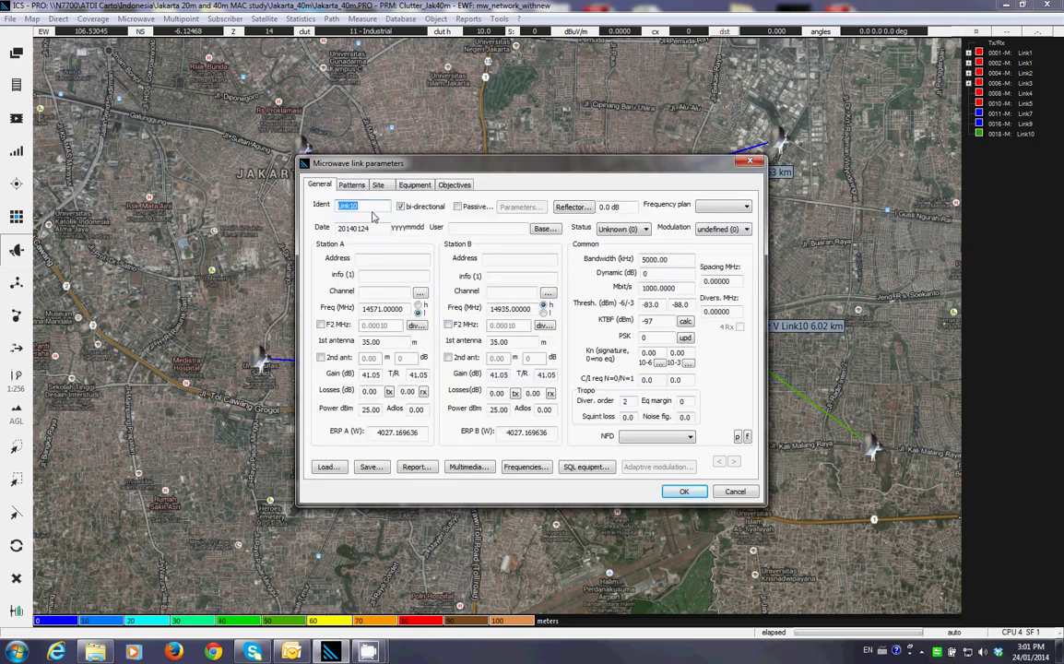
{"action": "type", "text": "NEW"}
Set the new link's frequencies to 14991 MHz for Station A and 14571 MHz for Station B
{"action": "left_click_drag", "start_coordinate": [409, 307], "coordinate": [297, 301]}
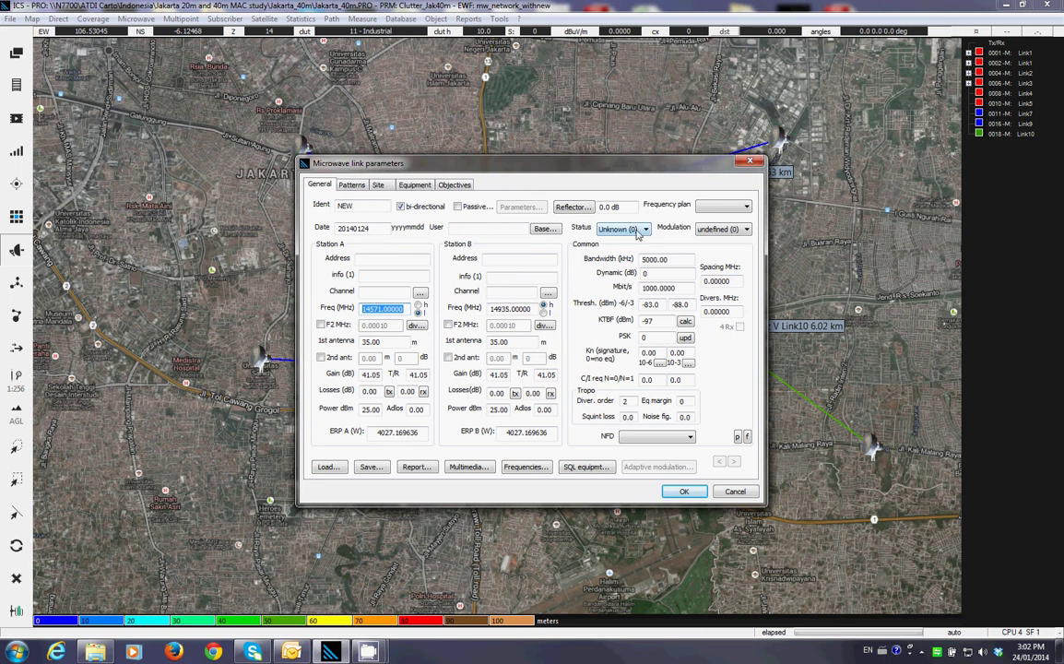
{"action": "key", "text": "Delete"}
{"action": "key", "text": "Tab"}
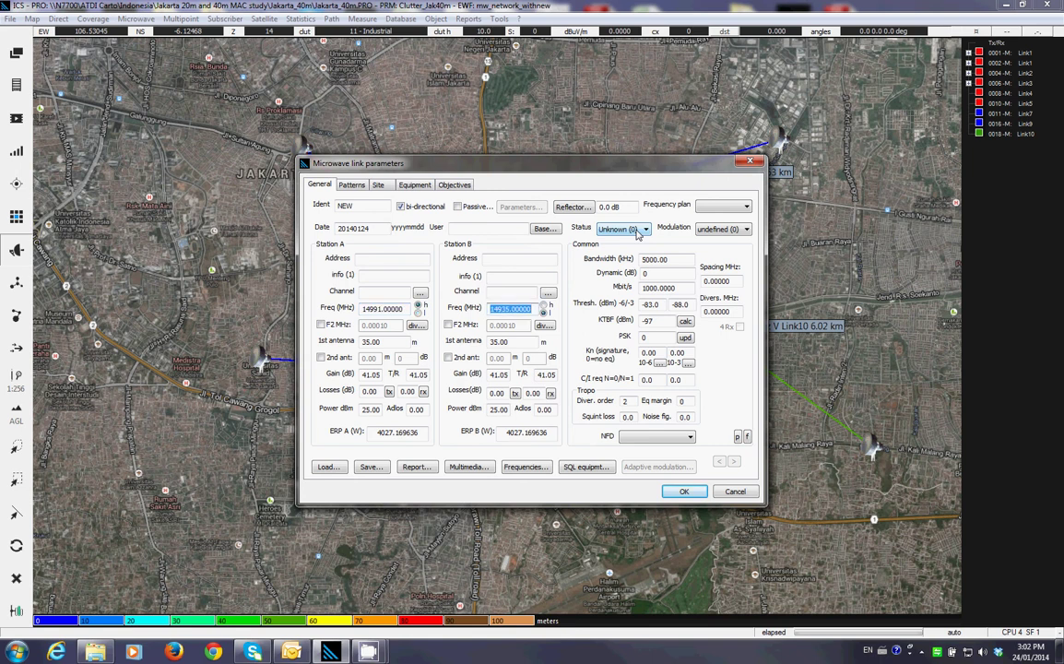
{"action": "type", "text": "14571"}
{"action": "left_click", "coordinate": [380, 276]}
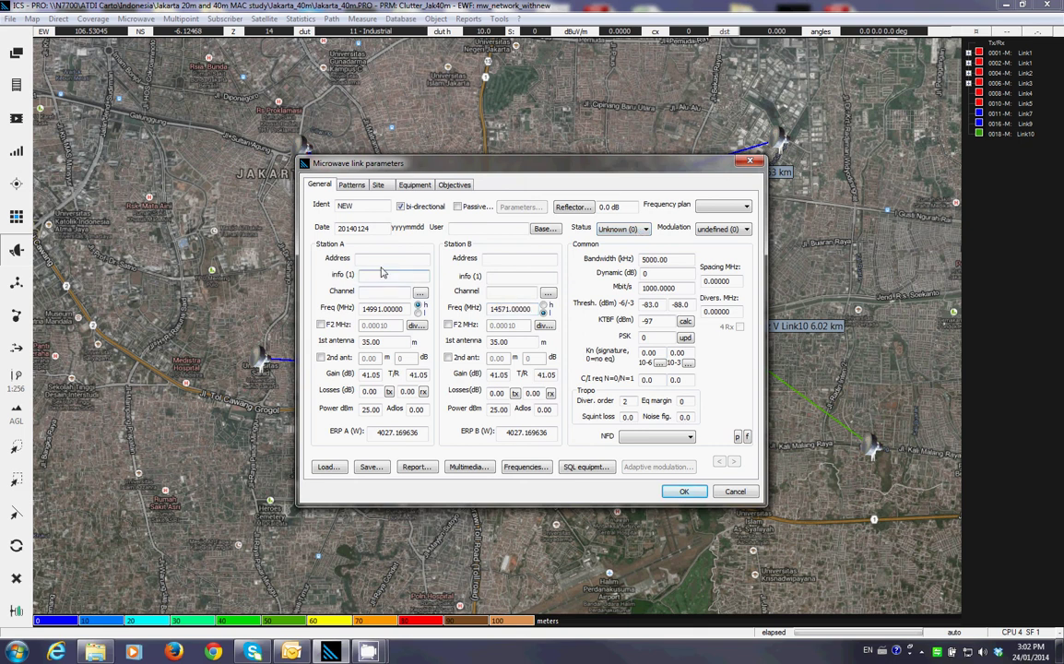
Review the new link's patterns, site, equipment and objectives, and confirm its parameters to add it to the network
{"action": "left_click", "coordinate": [351, 187]}
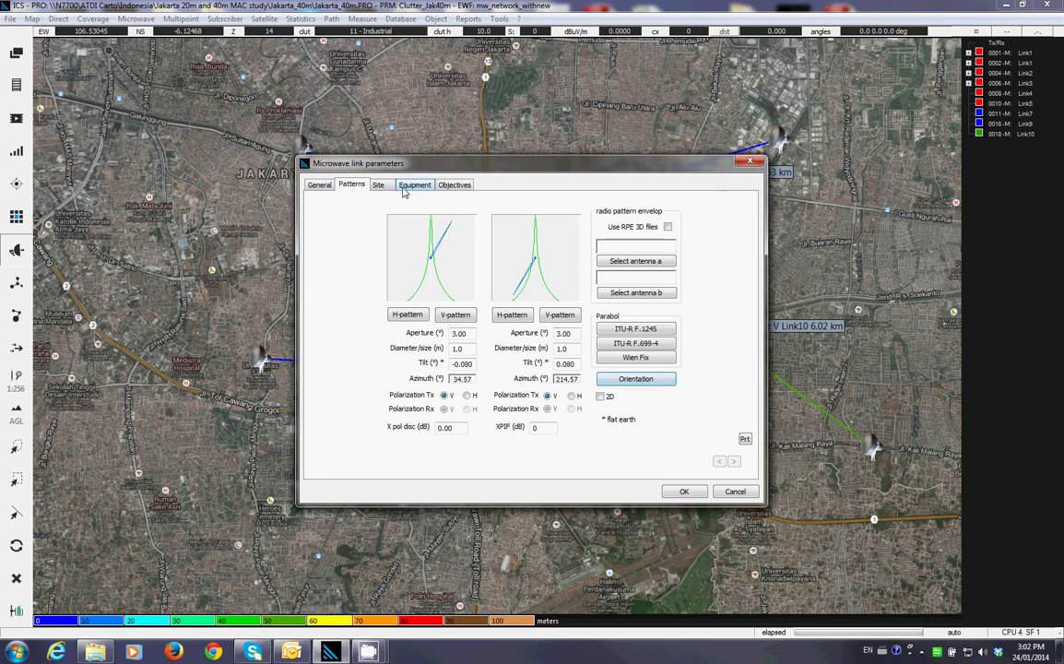
{"action": "left_click", "coordinate": [378, 184]}
{"action": "left_click", "coordinate": [414, 184]}
{"action": "left_click", "coordinate": [453, 184]}
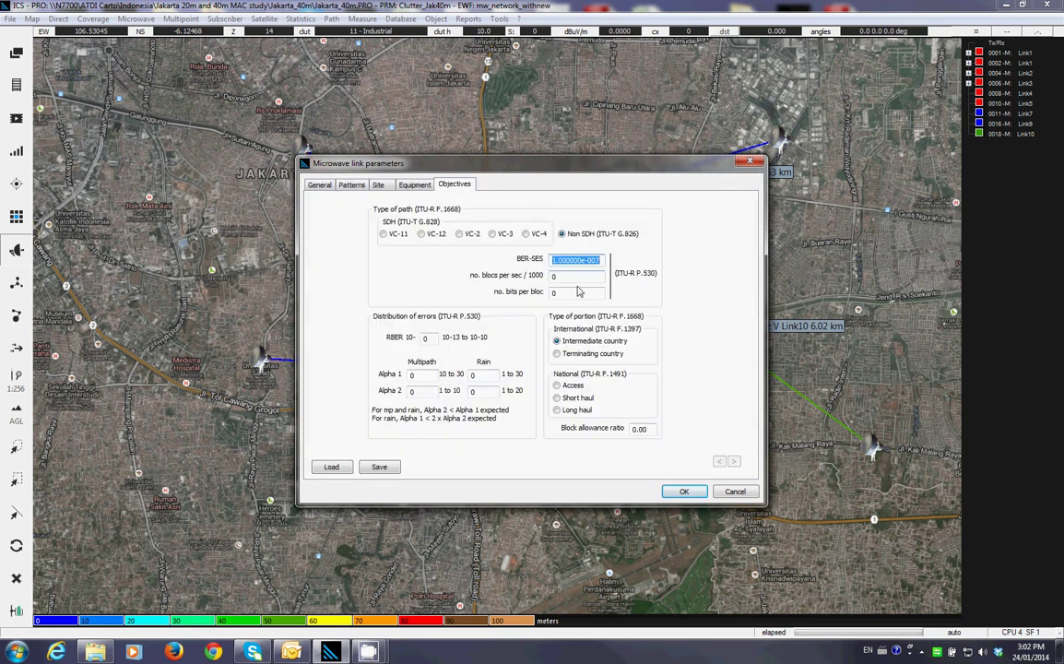
{"action": "left_click", "coordinate": [319, 185]}
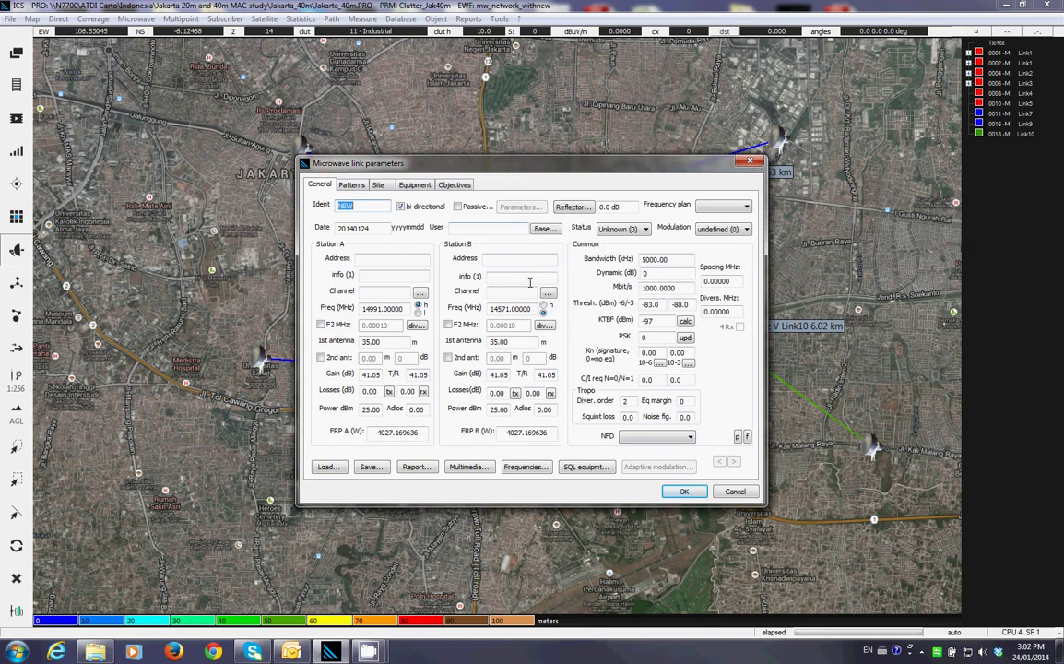
{"action": "left_click", "coordinate": [684, 491]}
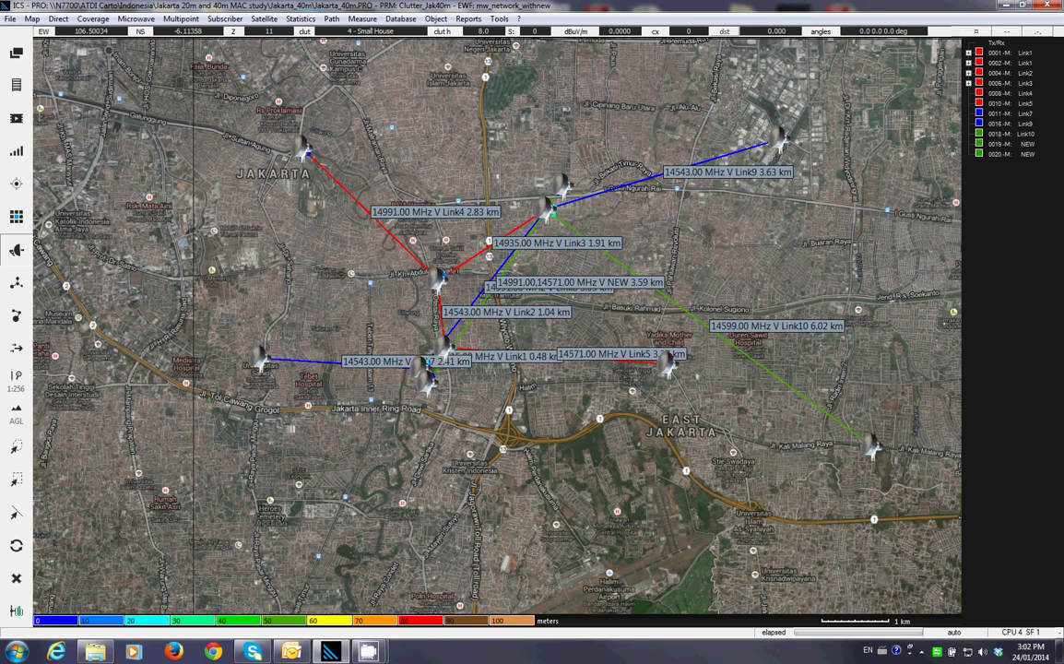
Run the C/I interference calculation on all links with 40 dB required, and review the results for the new link
{"action": "left_click", "coordinate": [135, 18]}
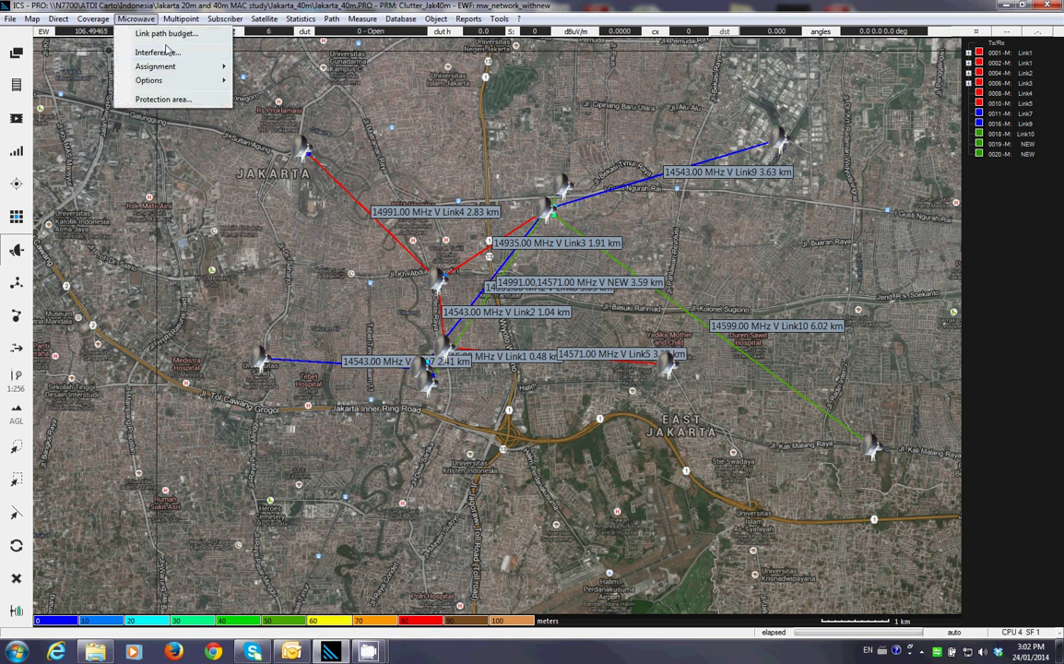
{"action": "left_click", "coordinate": [157, 53]}
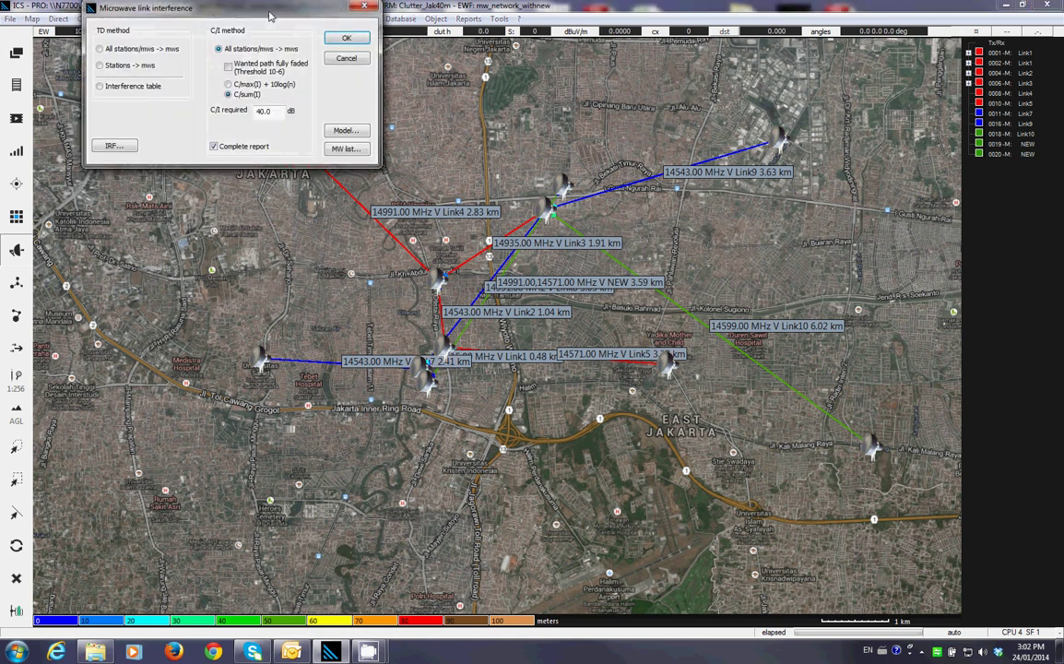
{"action": "left_click_drag", "start_coordinate": [271, 15], "coordinate": [319, 89]}
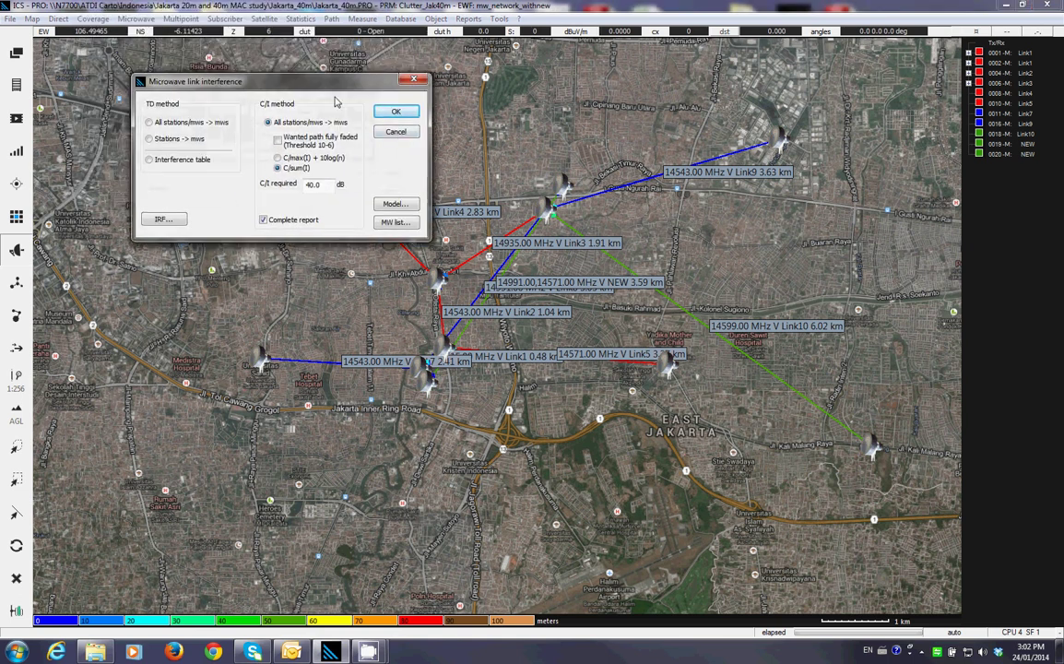
{"action": "left_click", "coordinate": [396, 114]}
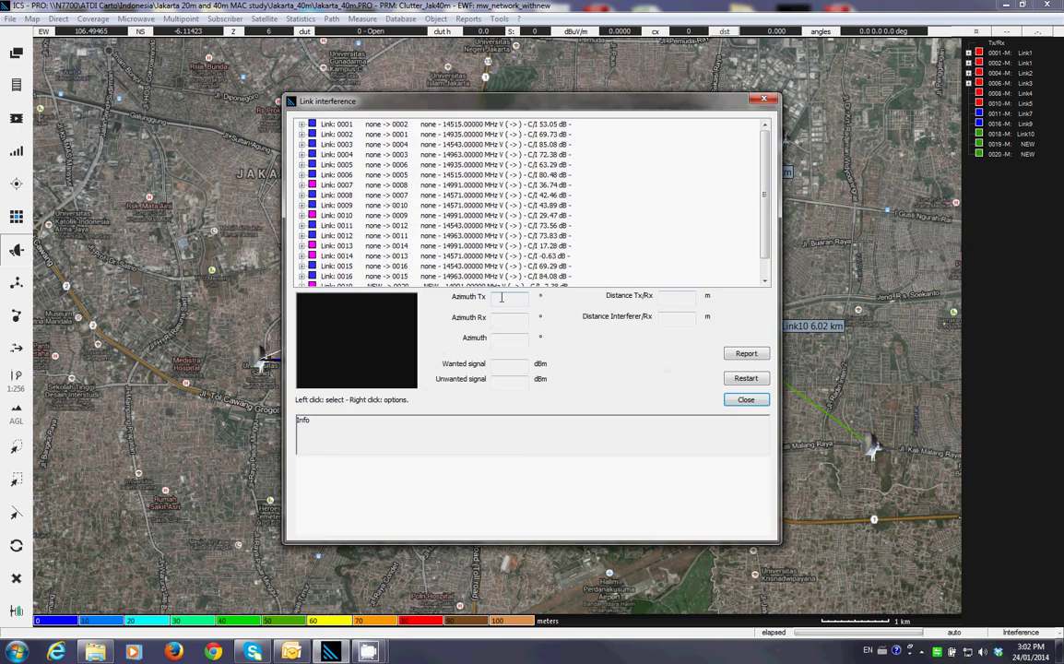
{"action": "scroll", "coordinate": [769, 201], "scroll_direction": "down", "scroll_amount": 1}
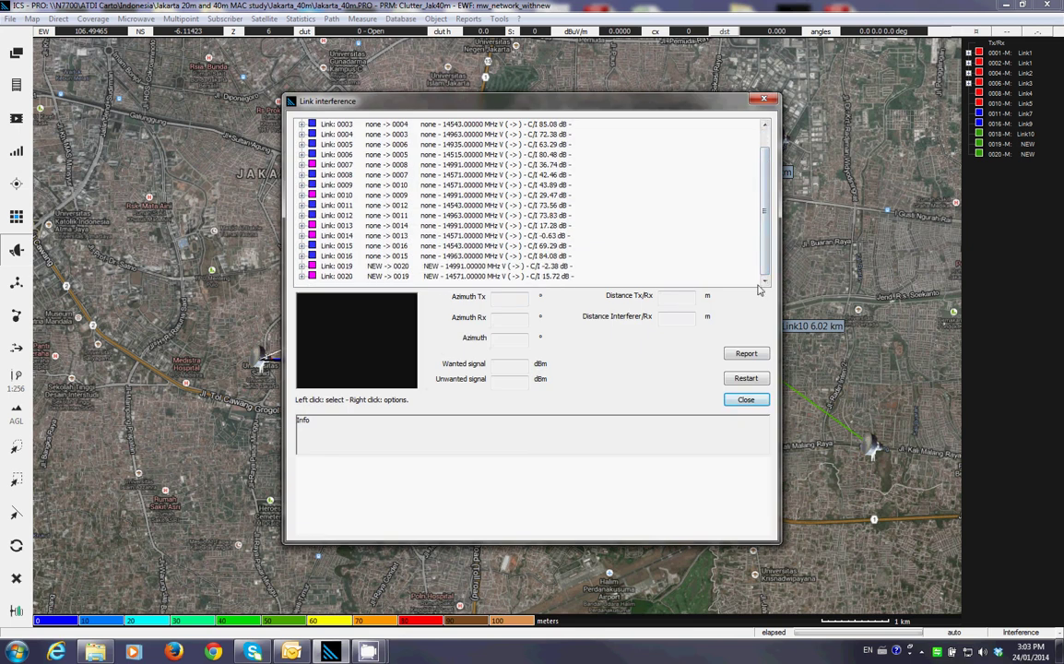
{"action": "left_click", "coordinate": [745, 399]}
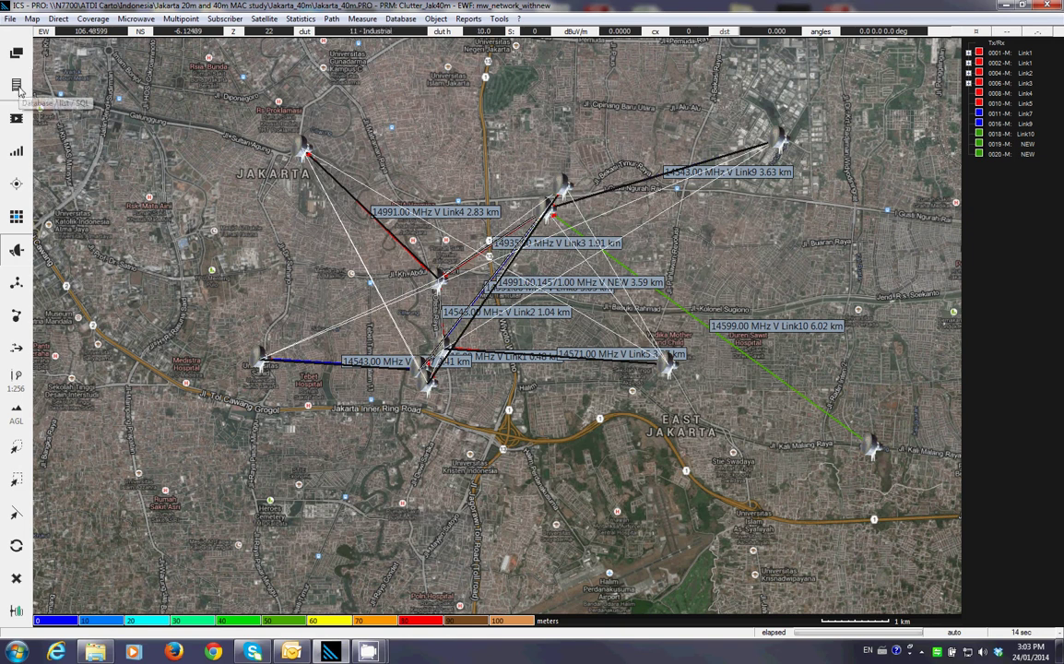
Isolate the link NEW in the microwave link list so that all other links are deactivated
{"action": "left_click", "coordinate": [17, 85]}
{"action": "left_click", "coordinate": [82, 92]}
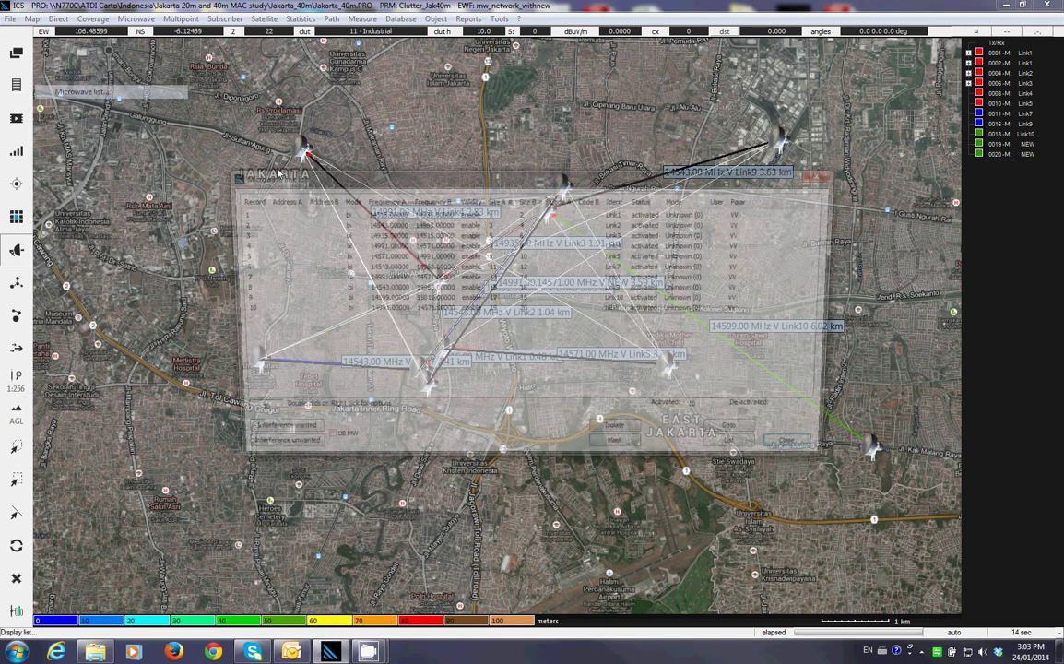
{"action": "left_click", "coordinate": [619, 437]}
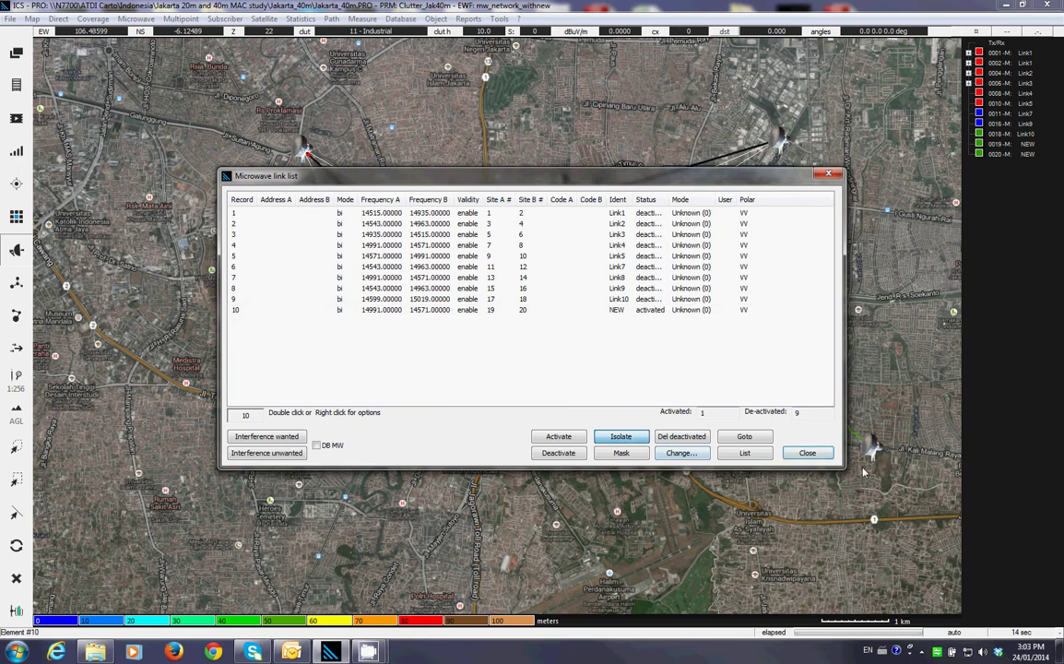
{"action": "left_click", "coordinate": [817, 453]}
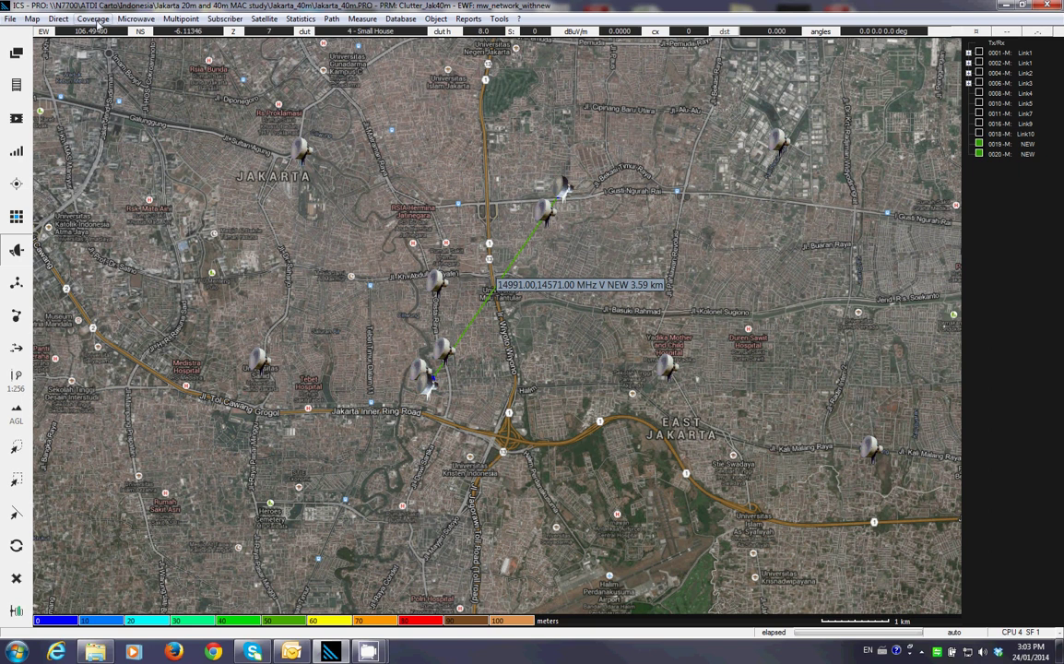
{"action": "left_click", "coordinate": [126, 24]}
{"action": "mouse_move", "coordinate": [162, 67]}
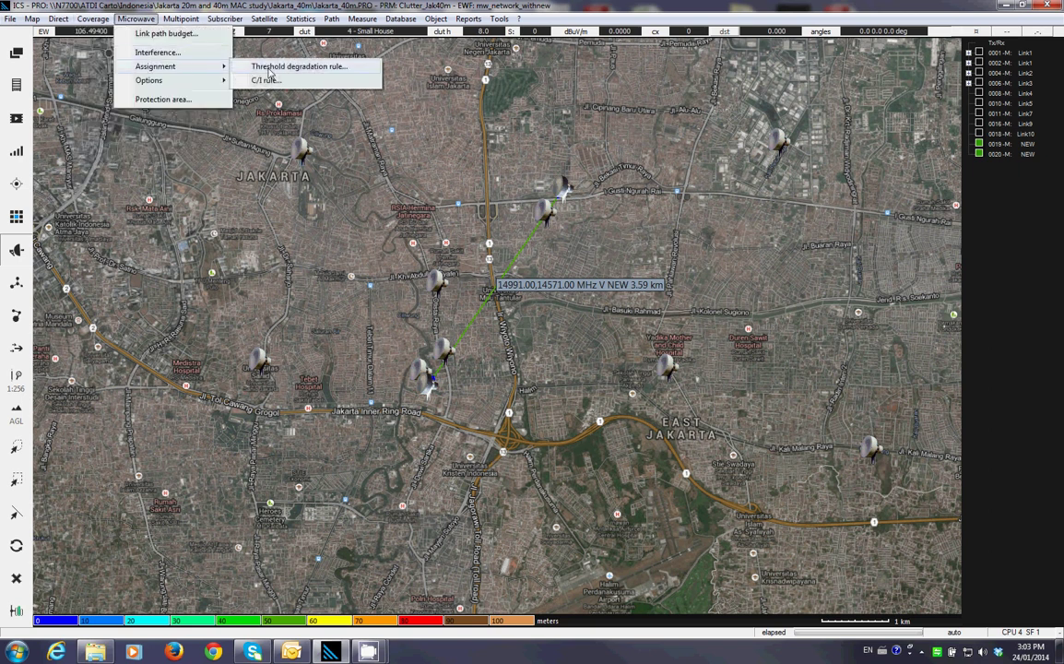
{"action": "left_click", "coordinate": [251, 65]}
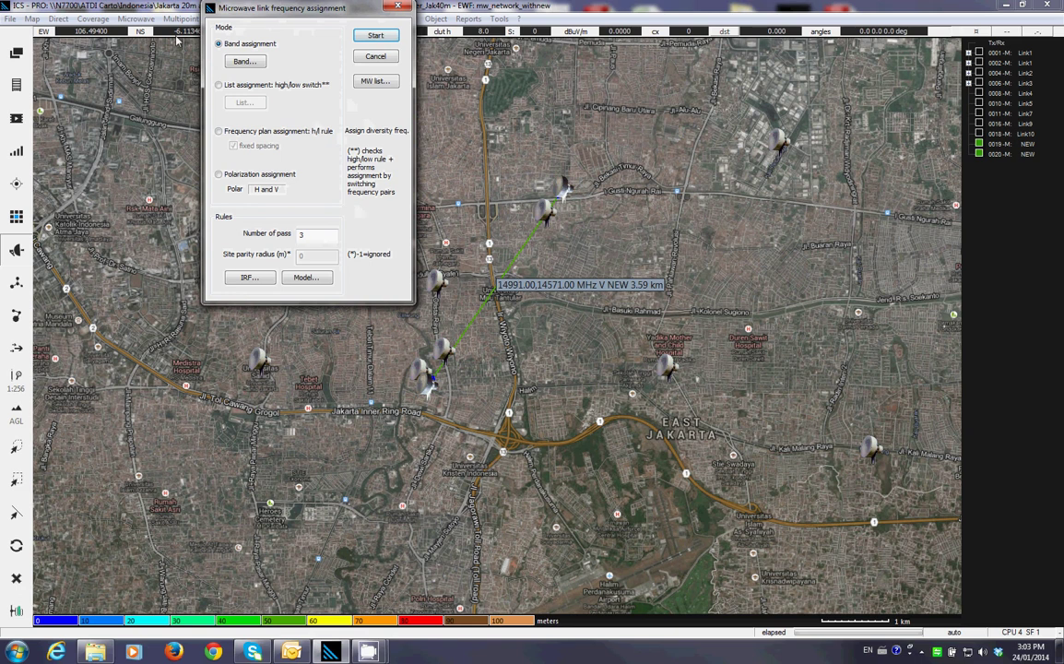
{"action": "key", "text": "Escape"}
Assign frequencies to the link NEW by the C/I rule, using the frequency list, a 100 m high/low rule and 5 passes, and review the report
{"action": "left_click", "coordinate": [136, 18]}
{"action": "mouse_move", "coordinate": [154, 66]}
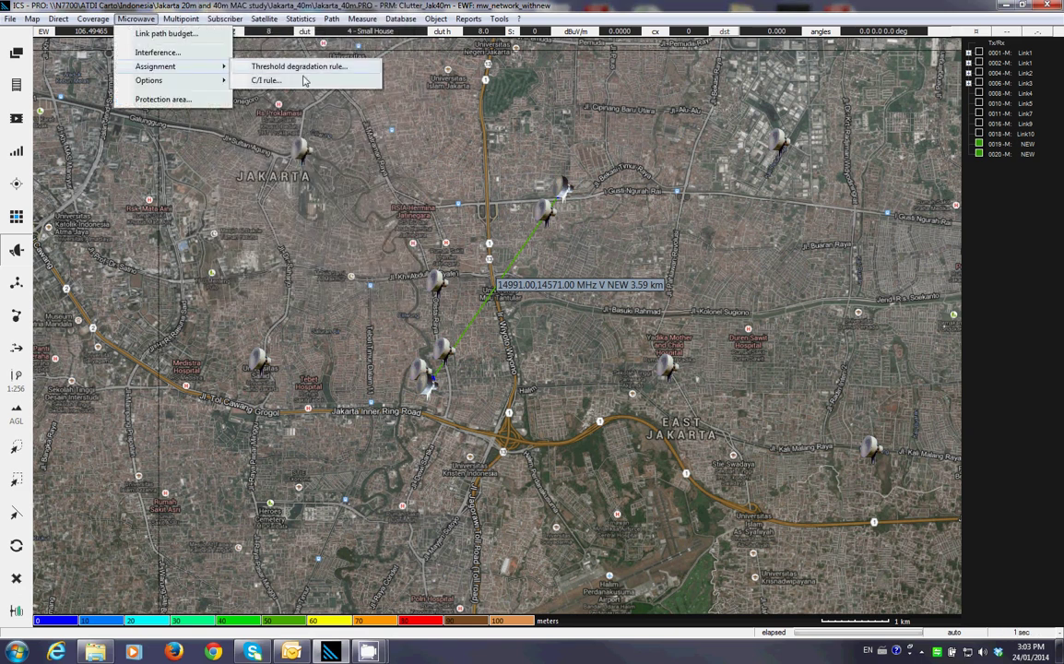
{"action": "left_click", "coordinate": [304, 80]}
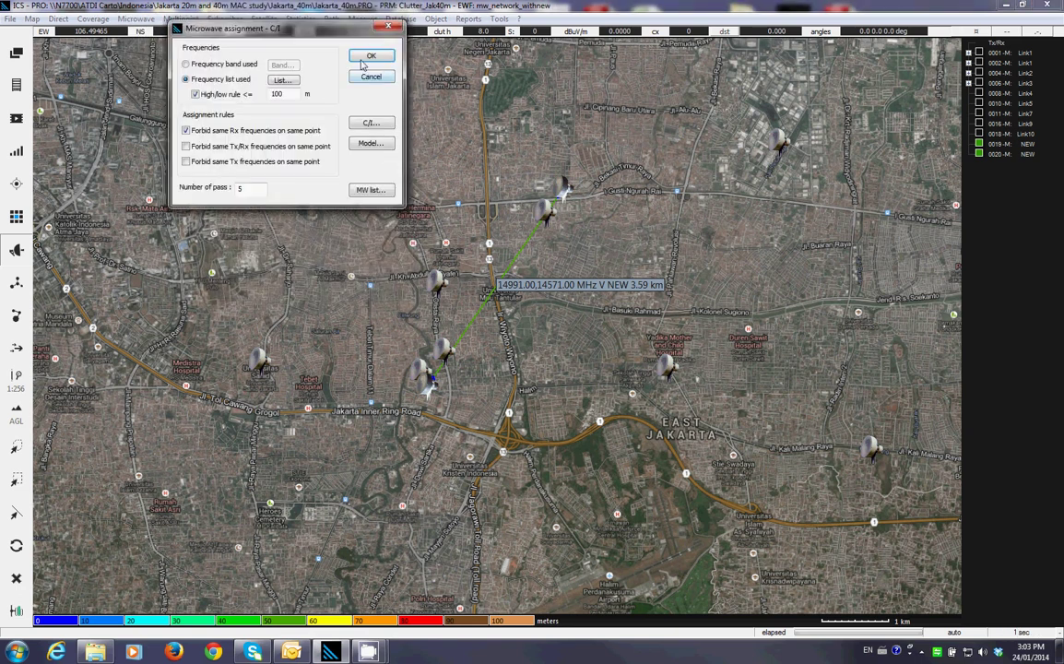
{"action": "left_click", "coordinate": [370, 57]}
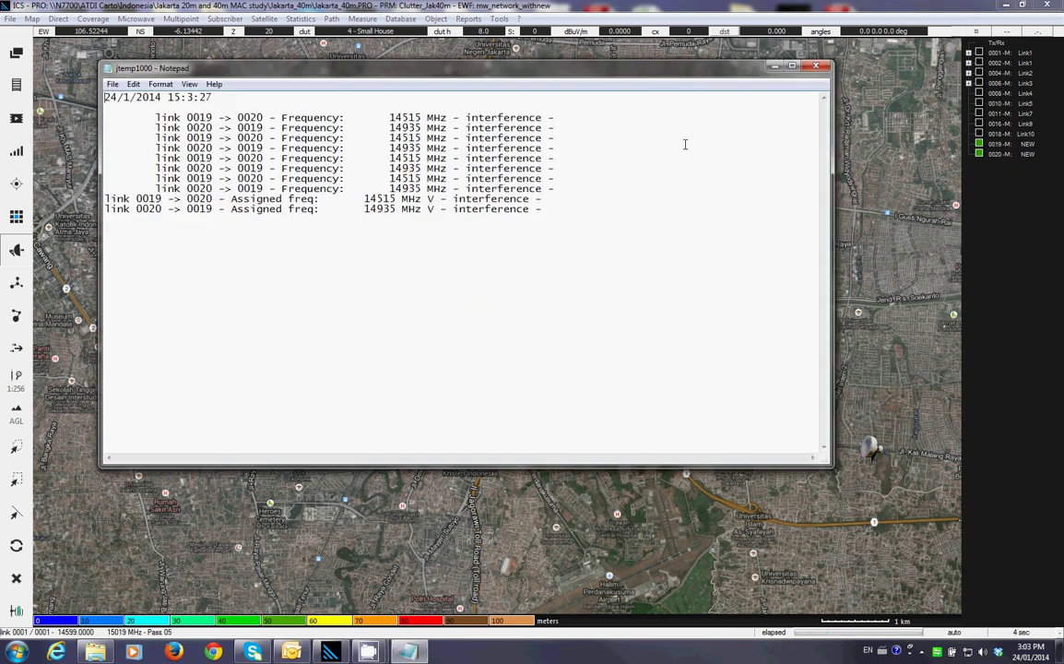
{"action": "left_click", "coordinate": [815, 66]}
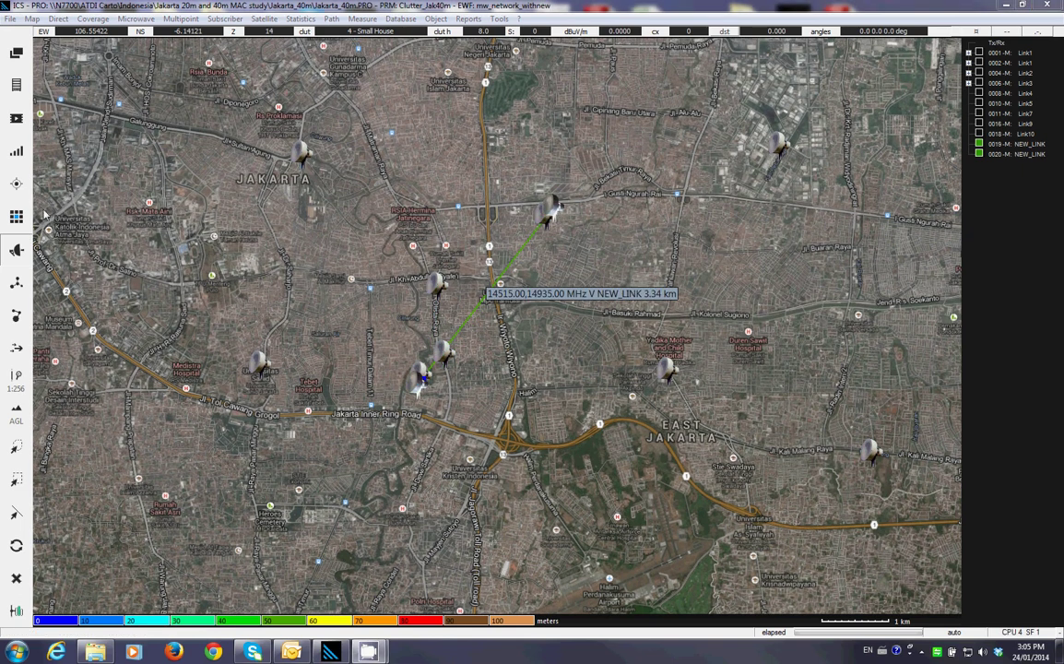
Assign frequencies to NEW_LINK by the C/I rule with the frequency list, 100 m high/low rule and 10 passes, and highlight the assigned frequencies in the report
{"action": "left_click", "coordinate": [92, 19]}
{"action": "mouse_move", "coordinate": [136, 19]}
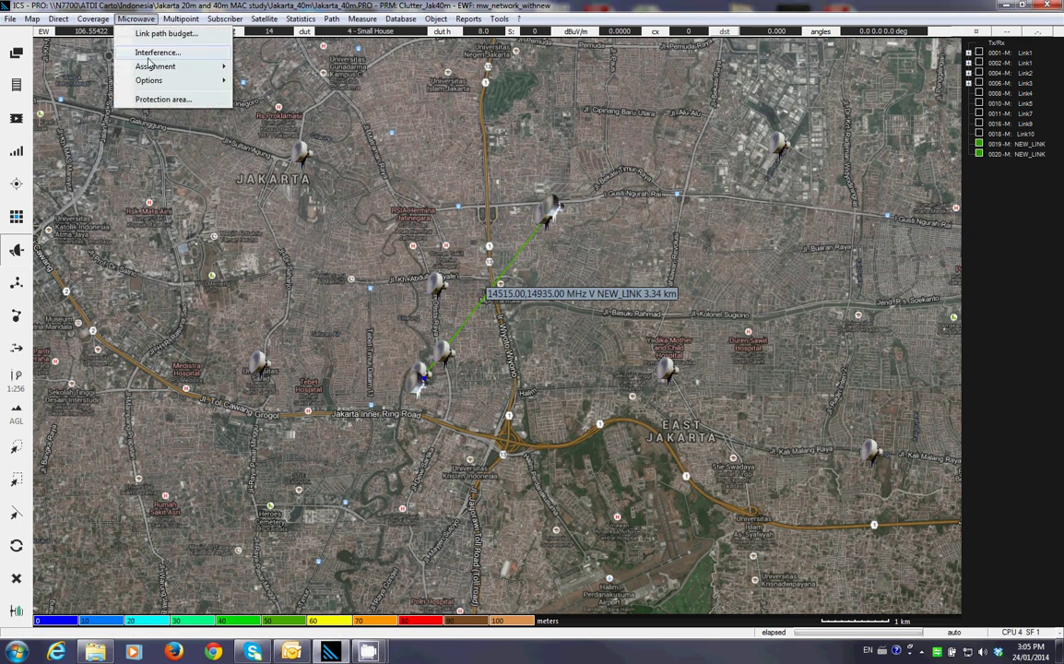
{"action": "mouse_move", "coordinate": [143, 66]}
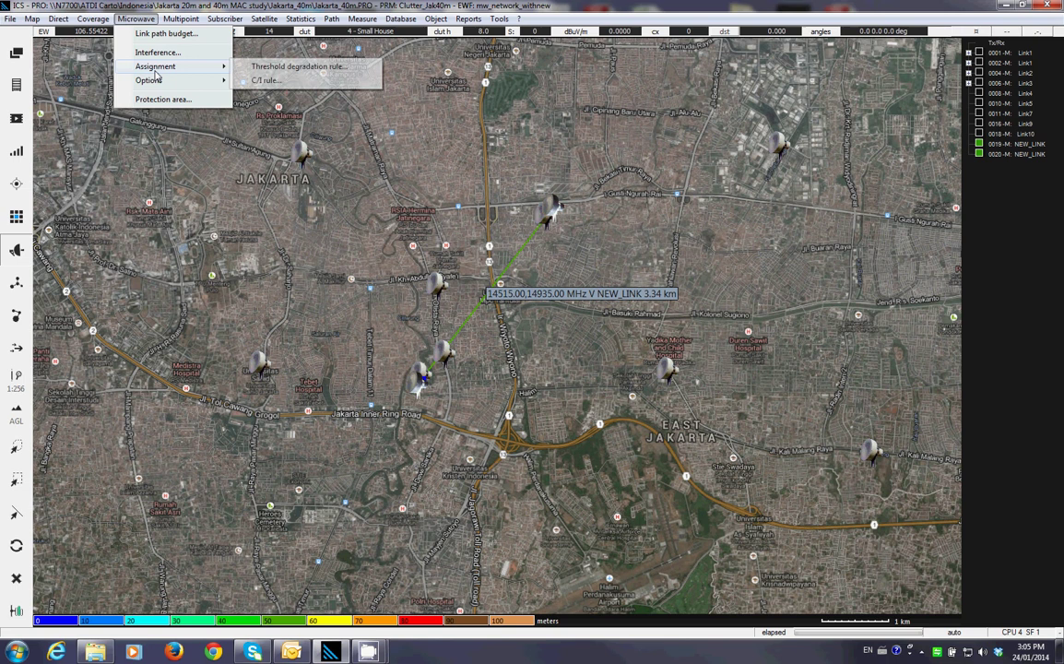
{"action": "left_click", "coordinate": [272, 80]}
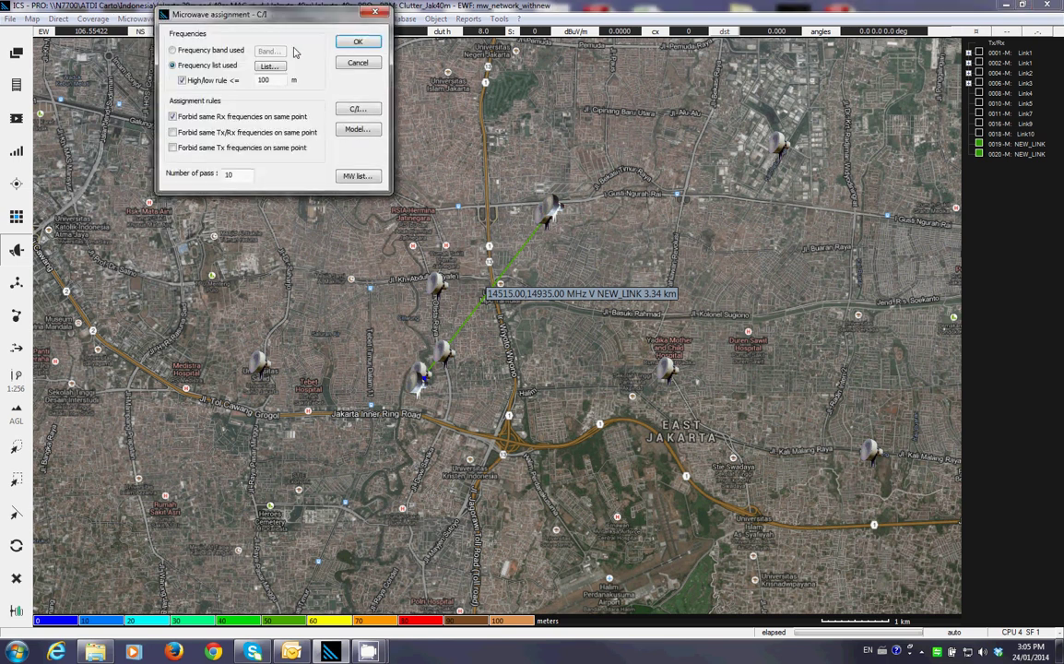
{"action": "left_click", "coordinate": [362, 231]}
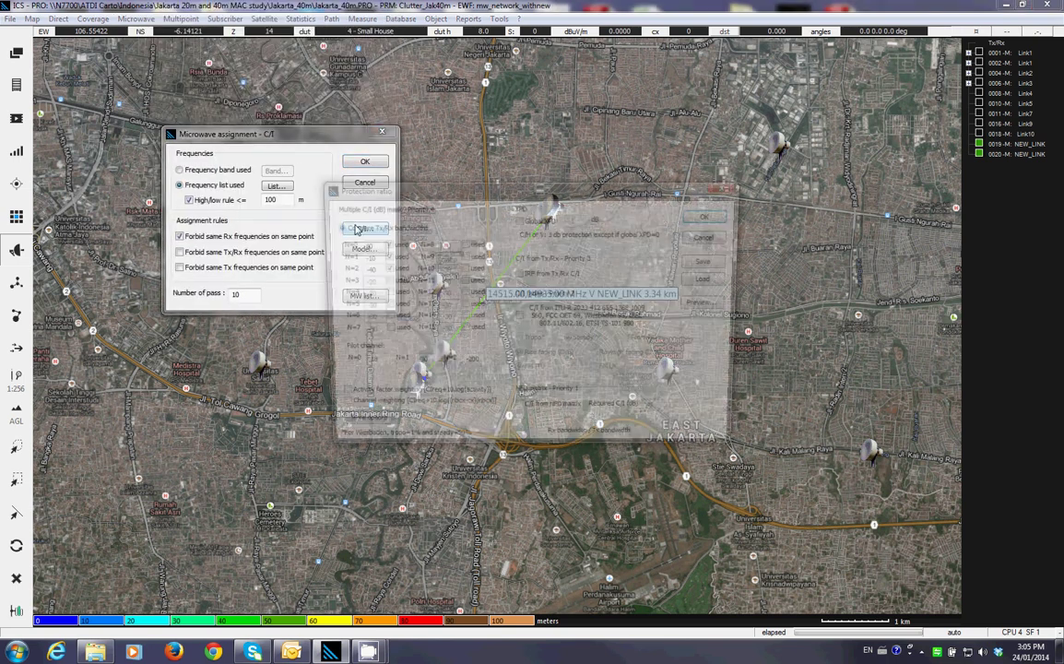
{"action": "key", "text": "Escape"}
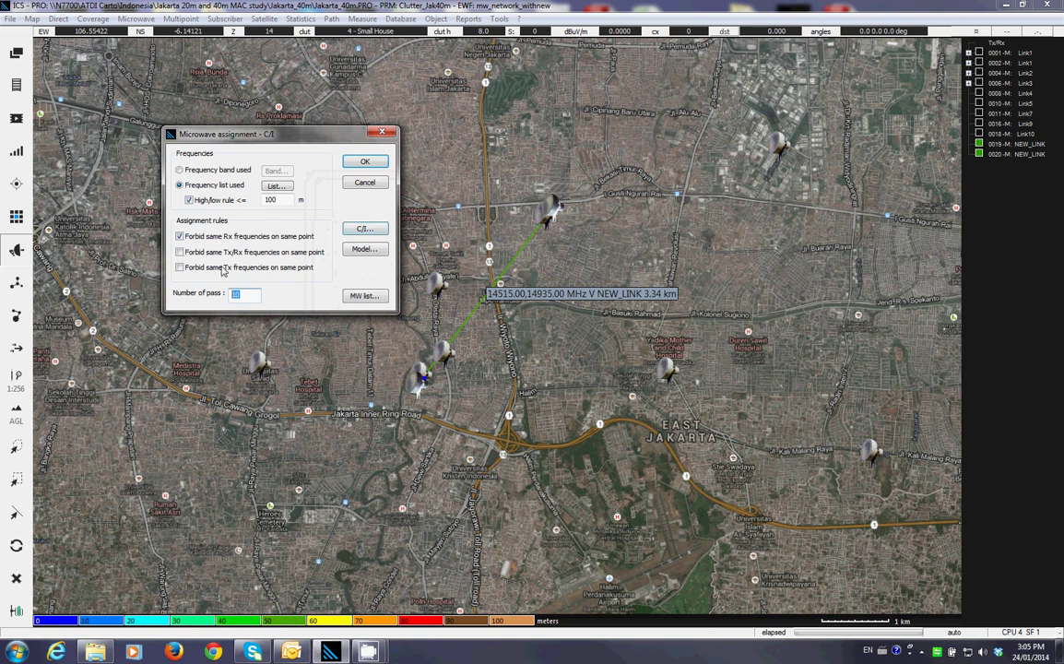
{"action": "left_click", "coordinate": [364, 161]}
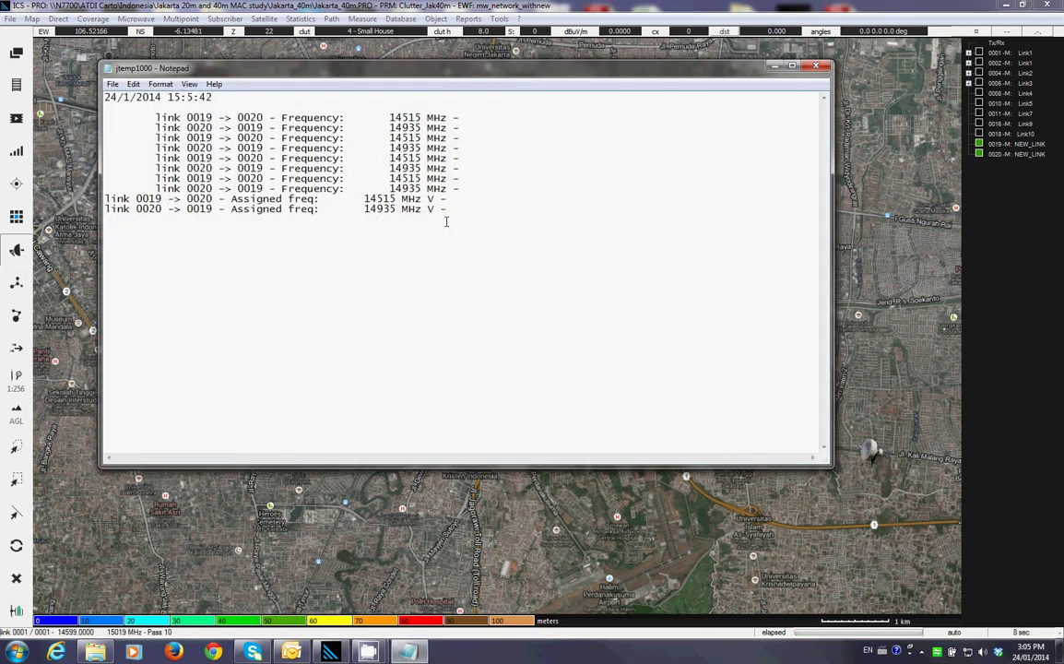
{"action": "left_click_drag", "start_coordinate": [444, 211], "coordinate": [107, 198]}
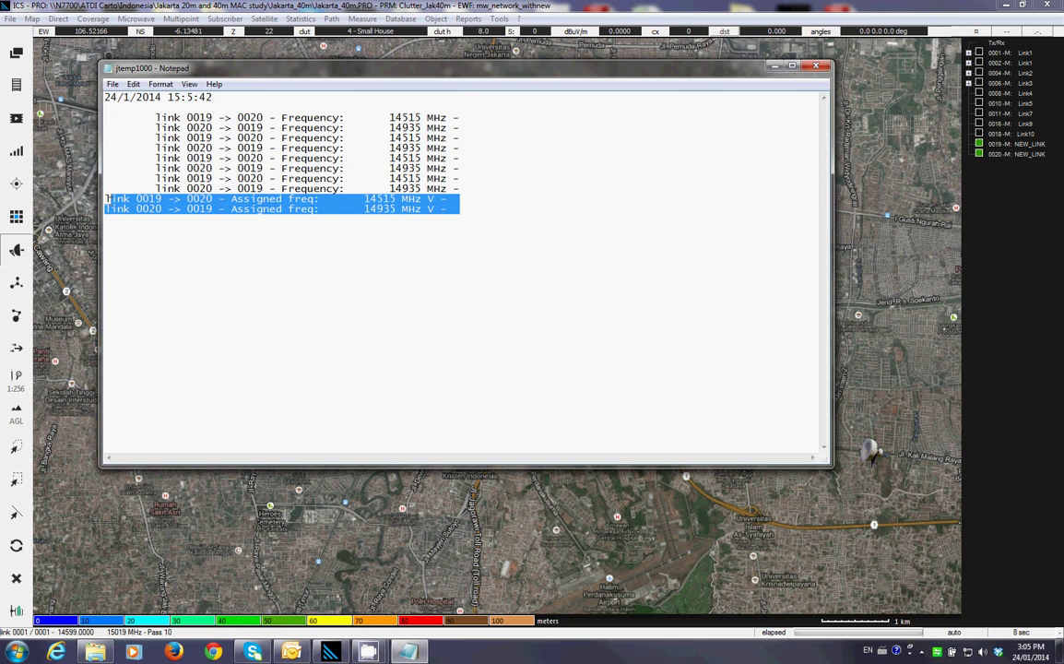
{"action": "left_click", "coordinate": [815, 68]}
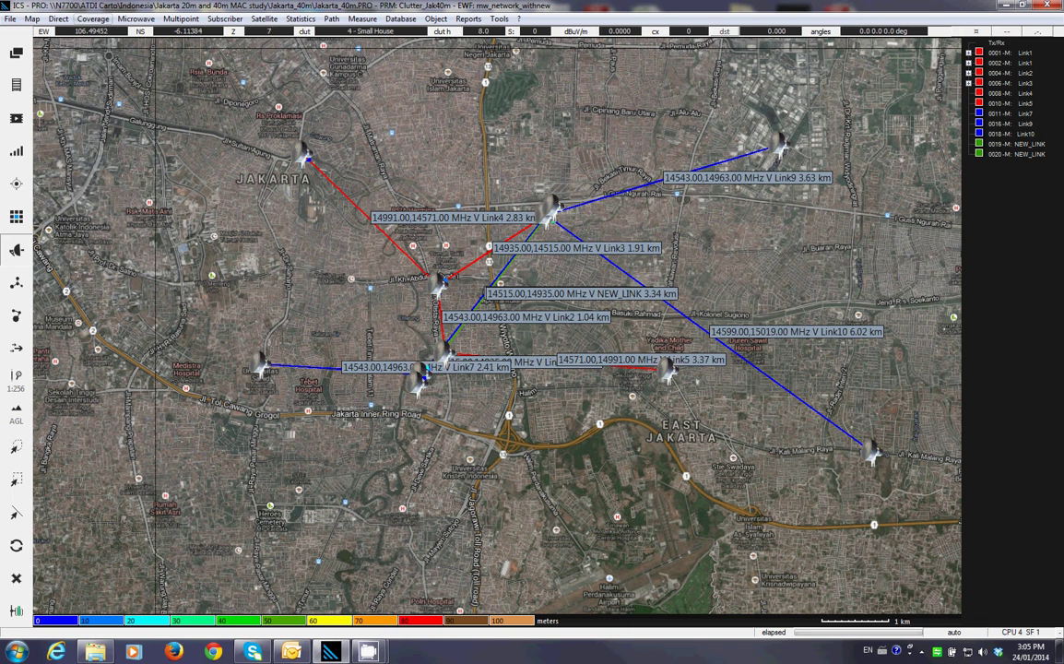
Recalculate C/I interference across all links with 40 dB required, and inspect the result for link 0020 to 0019 of NEW_LINK
{"action": "left_click", "coordinate": [137, 18]}
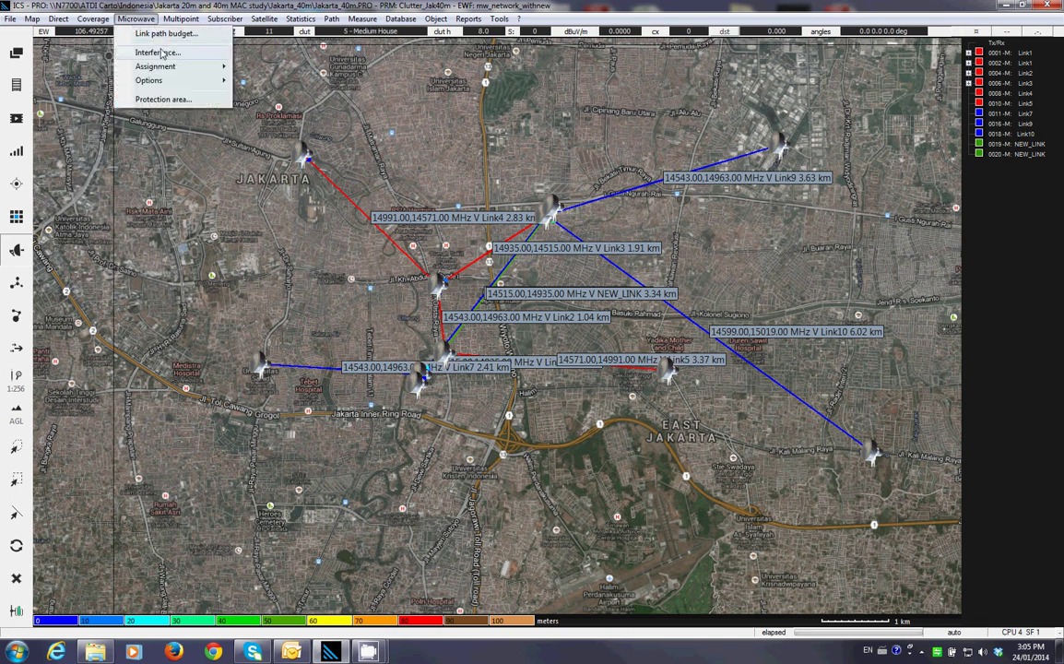
{"action": "left_click", "coordinate": [158, 52]}
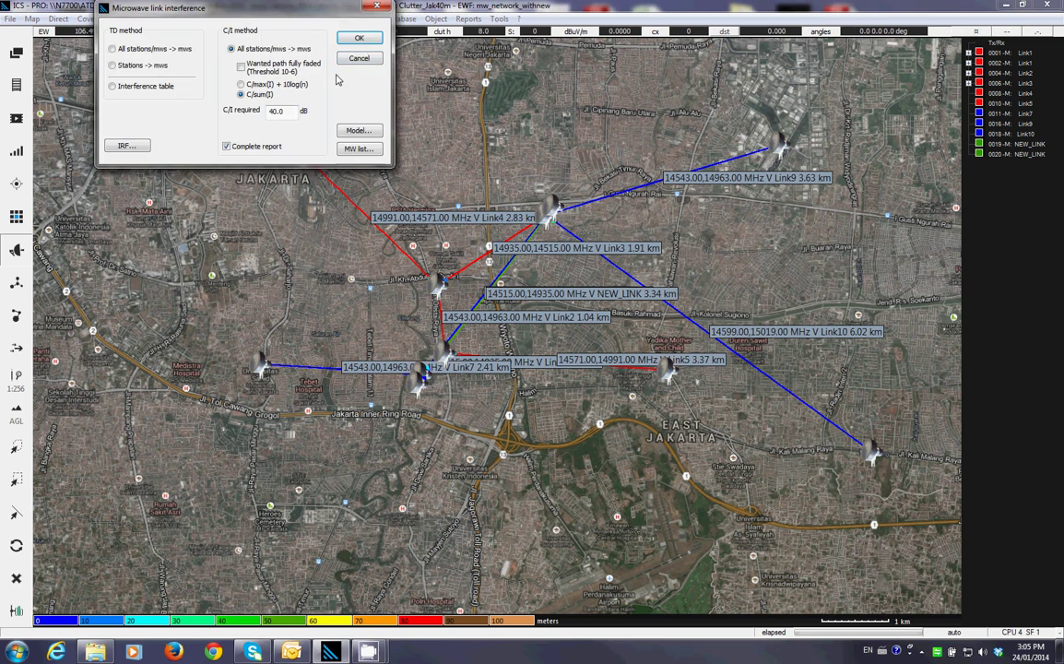
{"action": "left_click", "coordinate": [361, 39]}
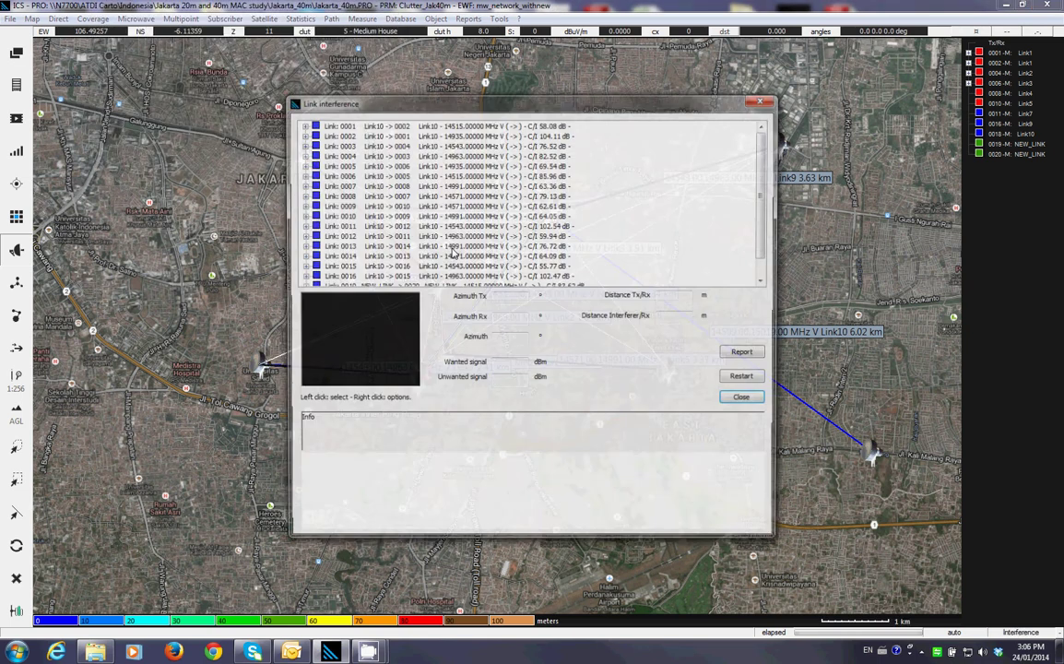
{"action": "scroll", "coordinate": [764, 199], "scroll_direction": "down", "scroll_amount": 2}
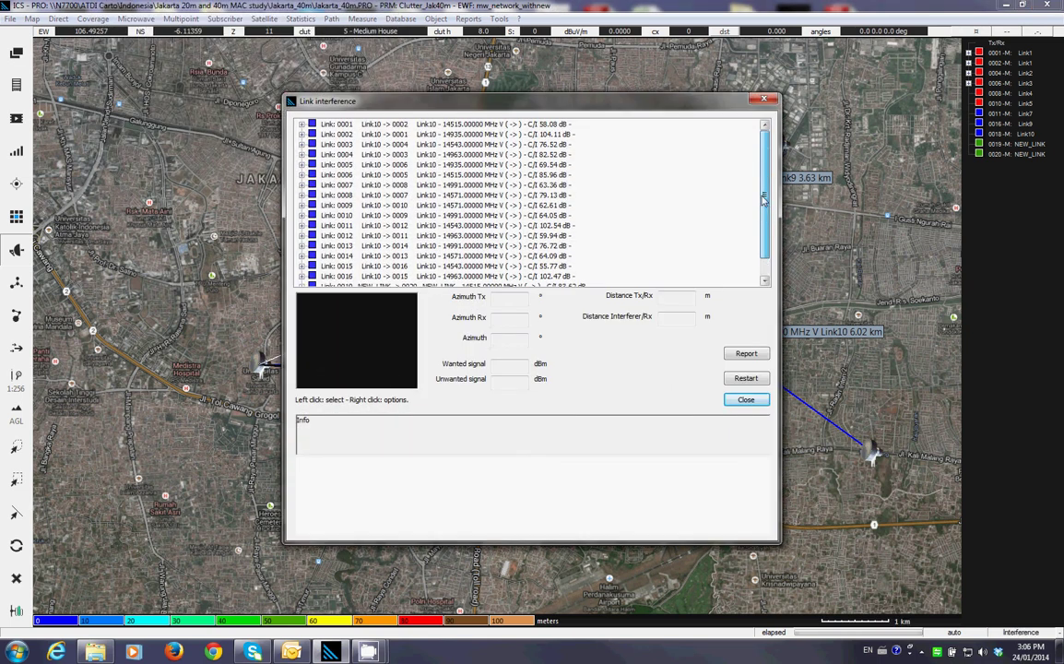
{"action": "left_click", "coordinate": [533, 276]}
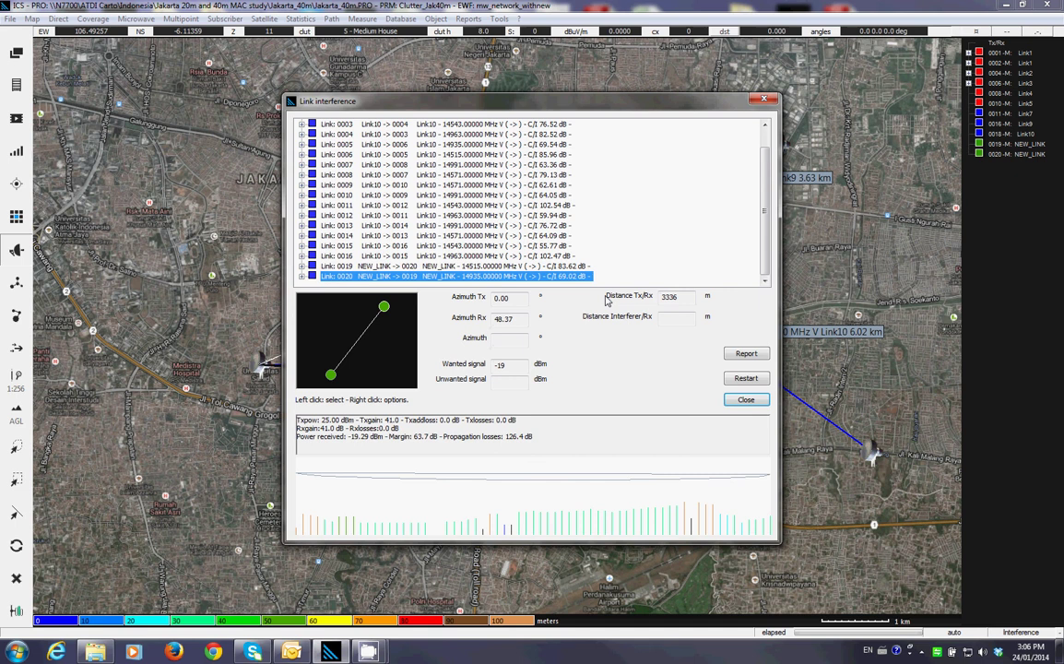
{"action": "left_click", "coordinate": [734, 397]}
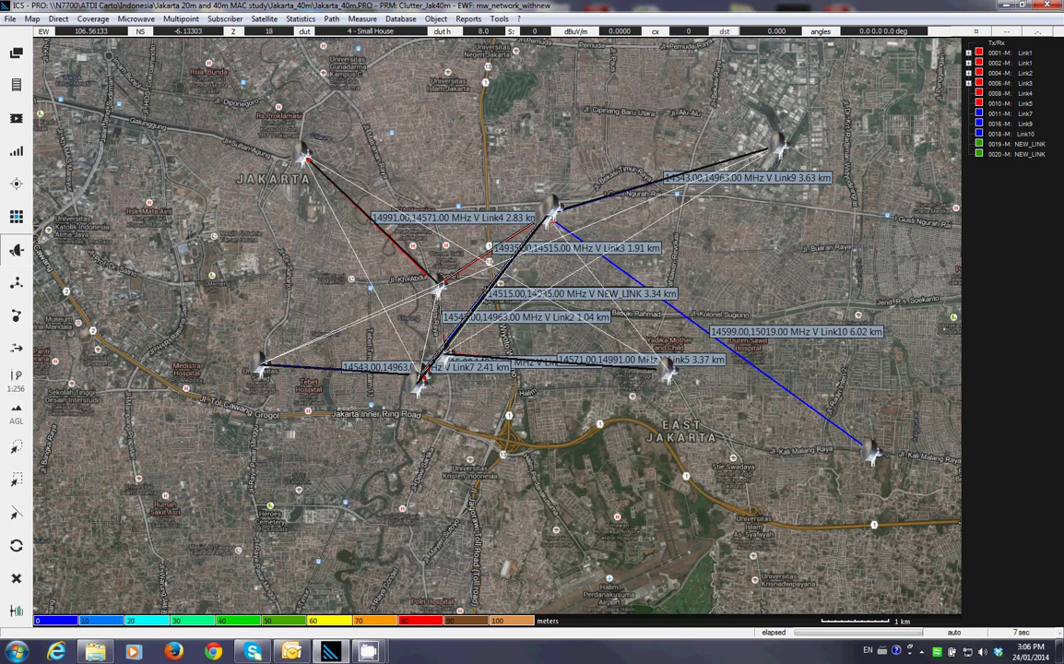